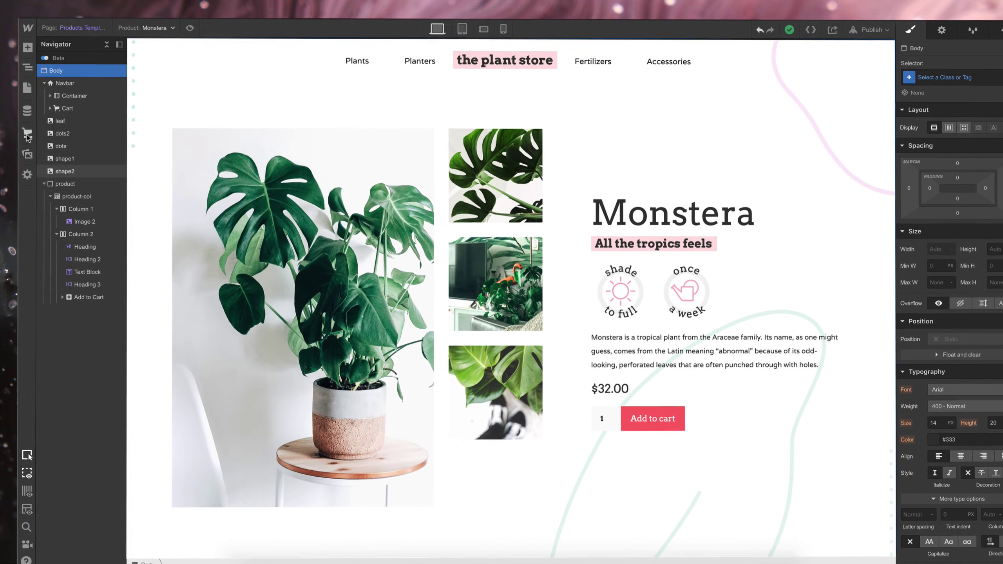
Add a multi-image field named Images to the Products collection
{"action": "left_click", "coordinate": [26, 127]}
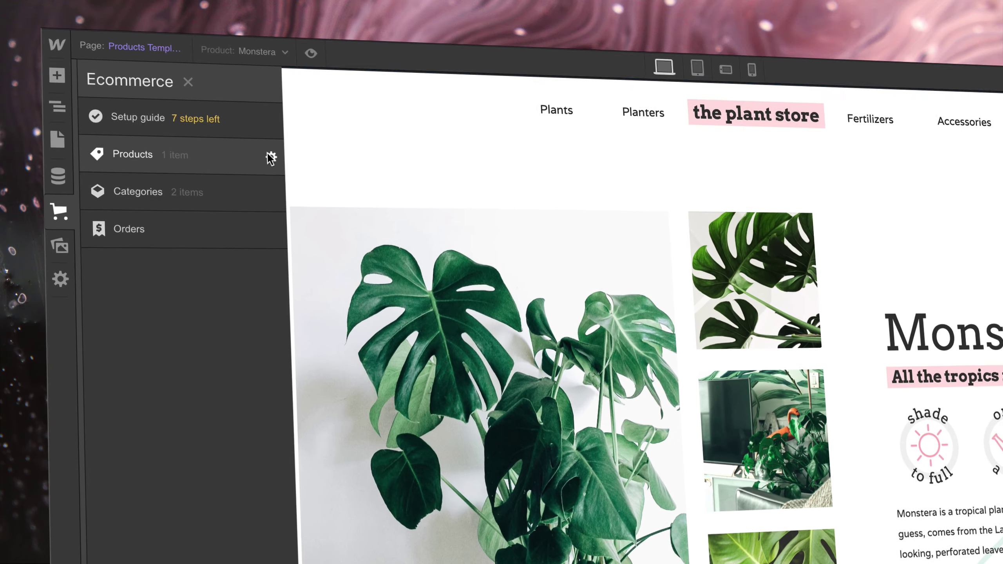
{"action": "left_click", "coordinate": [184, 109]}
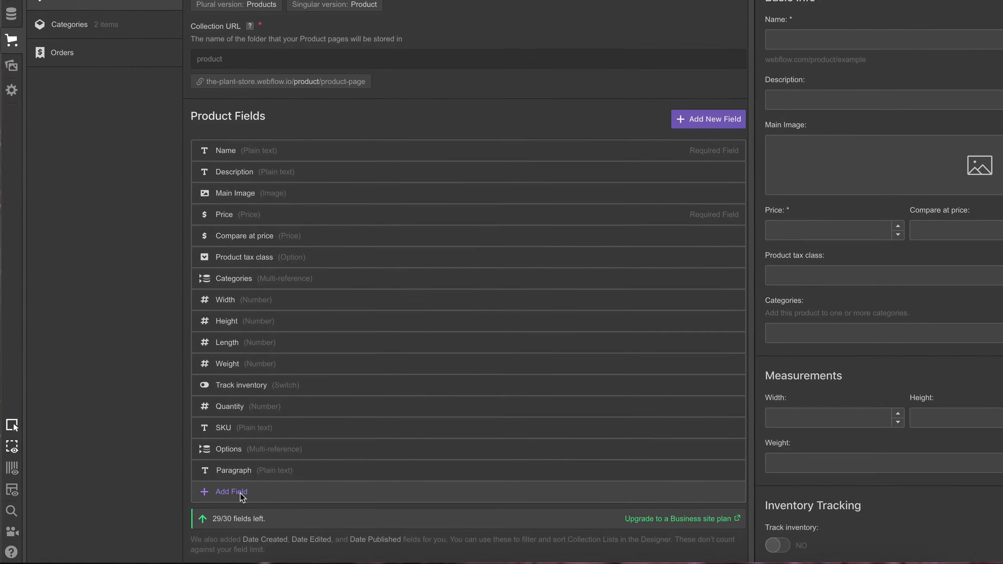
{"action": "left_click", "coordinate": [241, 494]}
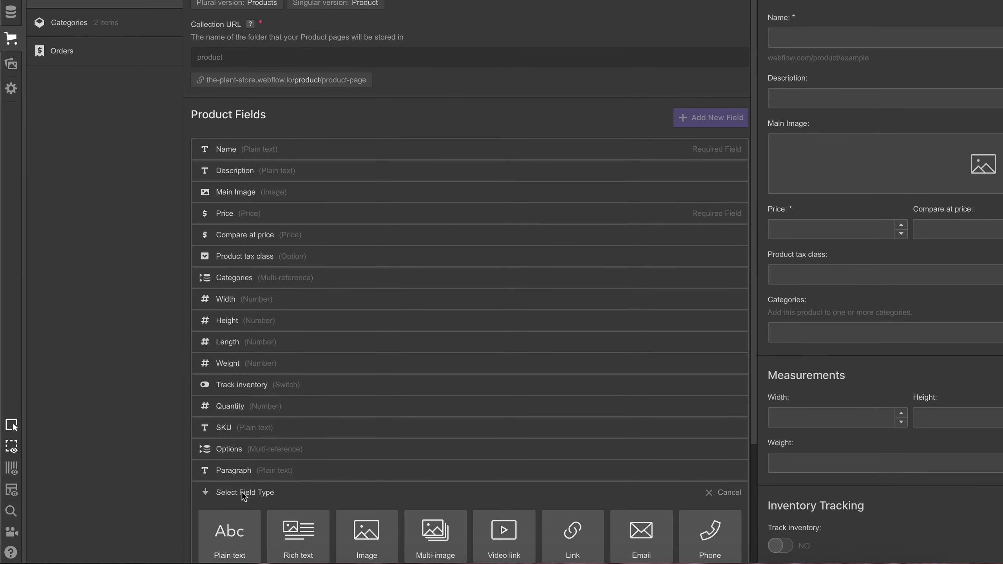
{"action": "scroll", "coordinate": [241, 492], "scroll_direction": "down", "scroll_amount": 4}
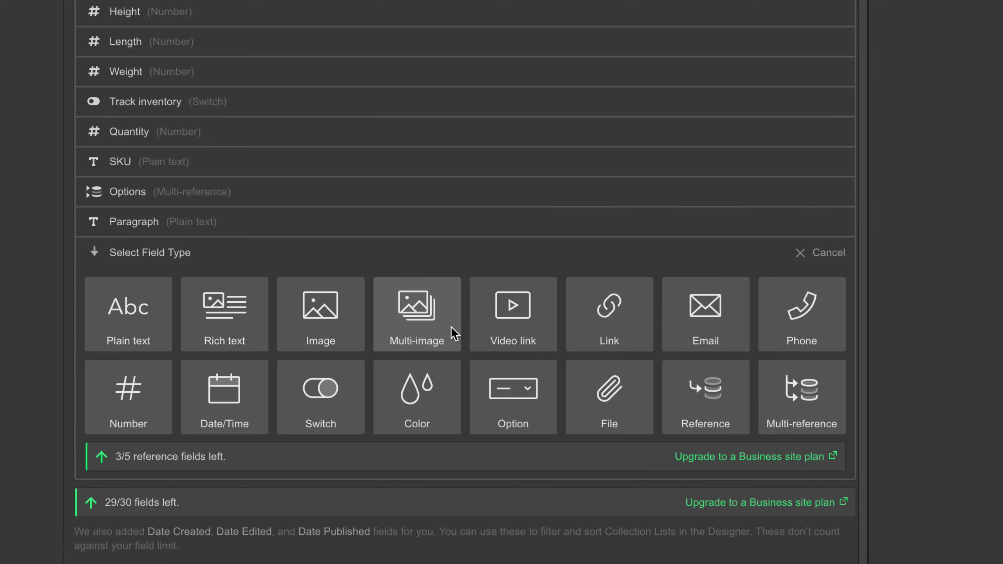
{"action": "left_click", "coordinate": [451, 327]}
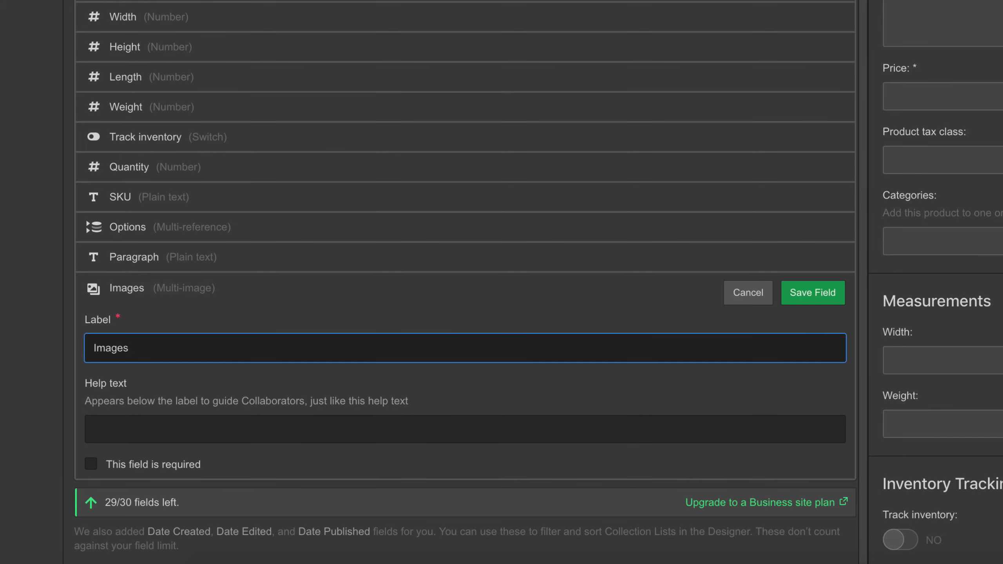
{"action": "left_click", "coordinate": [809, 294]}
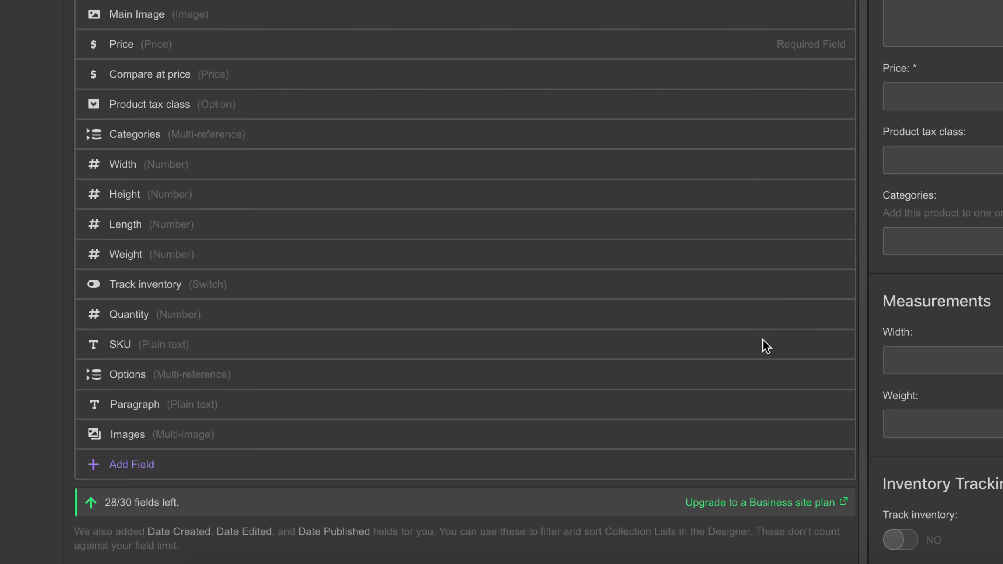
Add a second multi-image field named Care Instructions
{"action": "left_click", "coordinate": [141, 464]}
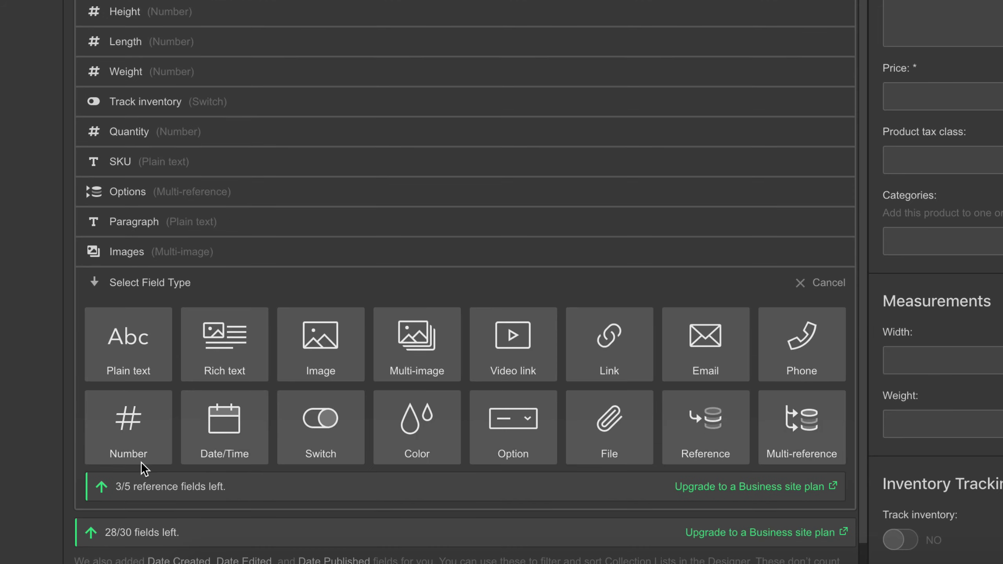
{"action": "left_click", "coordinate": [399, 356]}
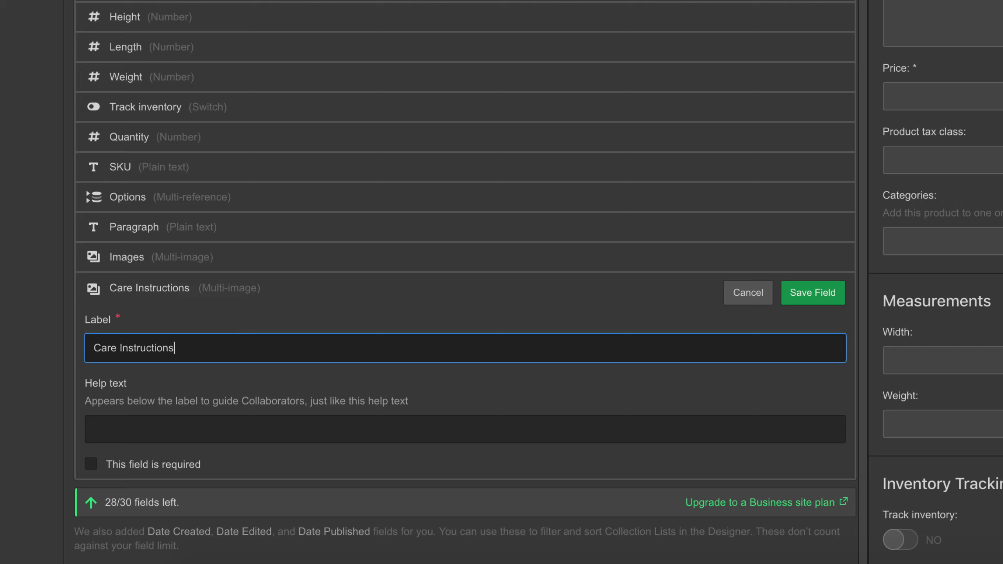
{"action": "left_click", "coordinate": [800, 298]}
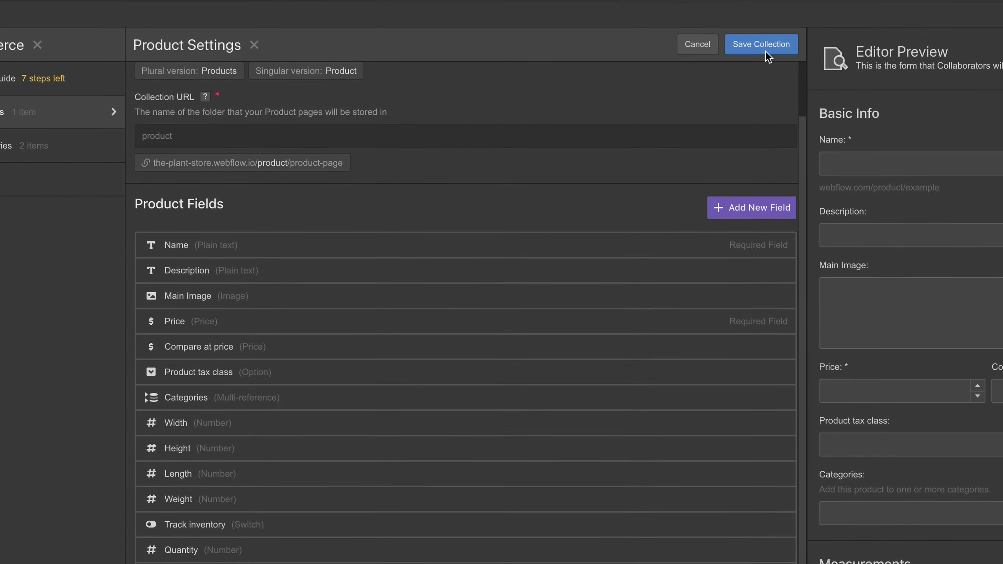
Save the Products collection and open the Monstera product for editing
{"action": "left_click", "coordinate": [765, 51]}
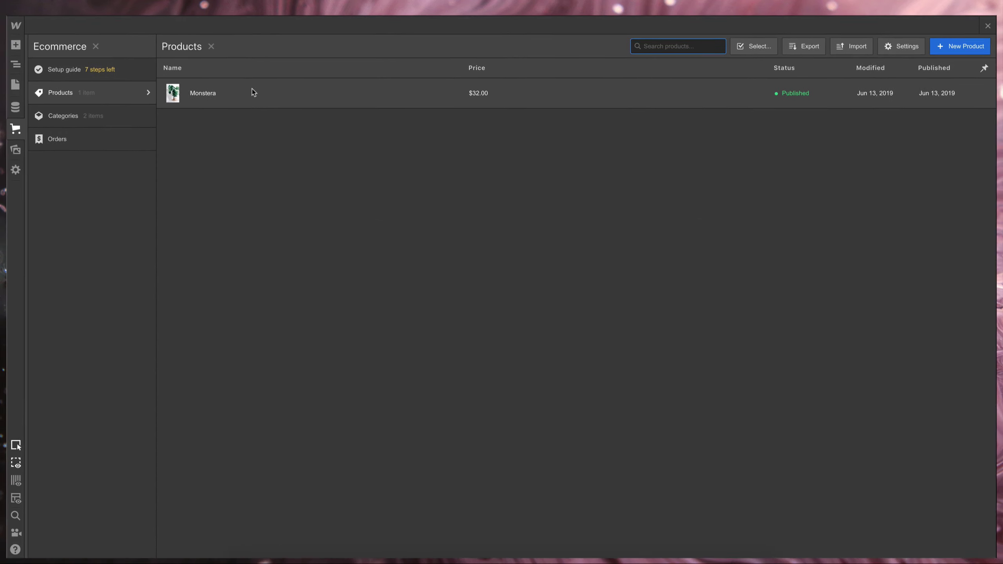
{"action": "left_click", "coordinate": [258, 92]}
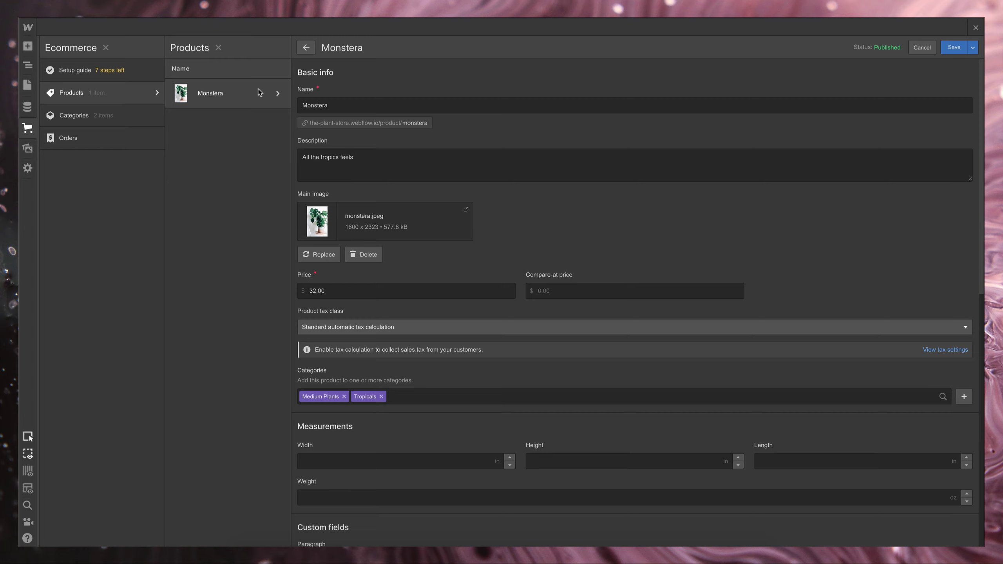
{"action": "scroll", "coordinate": [339, 316], "scroll_direction": "down", "scroll_amount": 5}
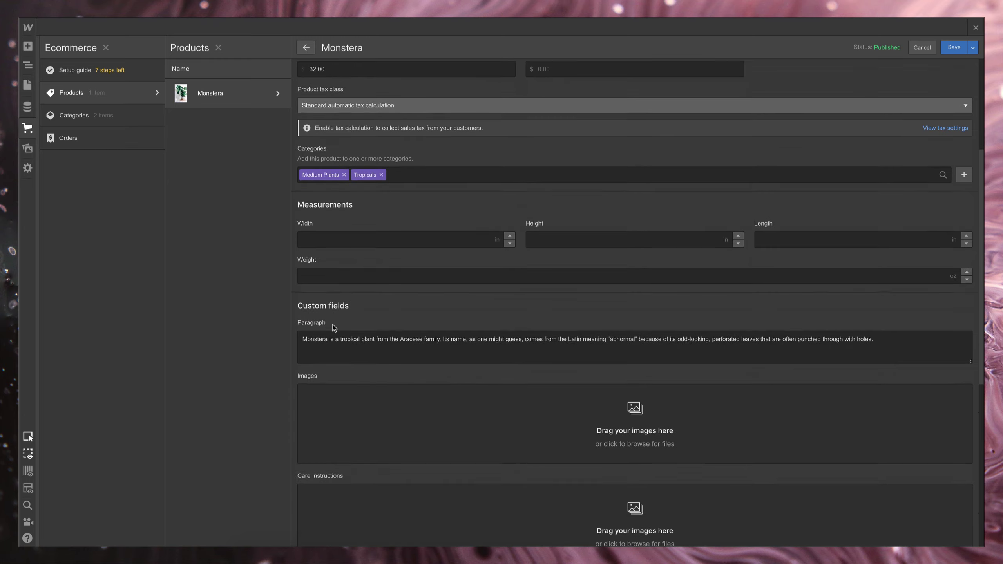
{"action": "scroll", "coordinate": [334, 328], "scroll_direction": "down", "scroll_amount": 6}
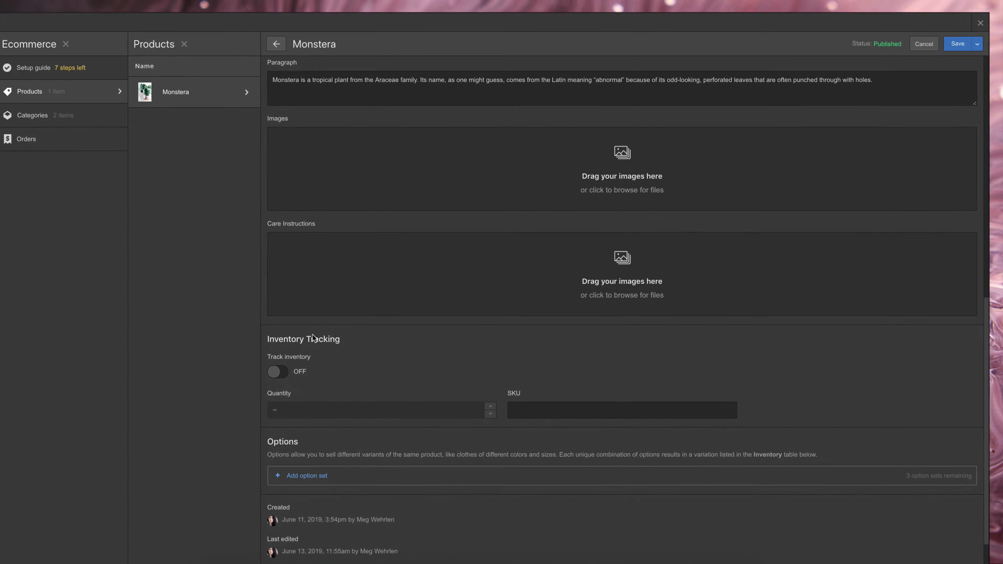
Upload leaves-1/2/3.jpg to Images and sun.svg, water.svg to Care Instructions, then save
{"action": "left_click", "coordinate": [603, 168]}
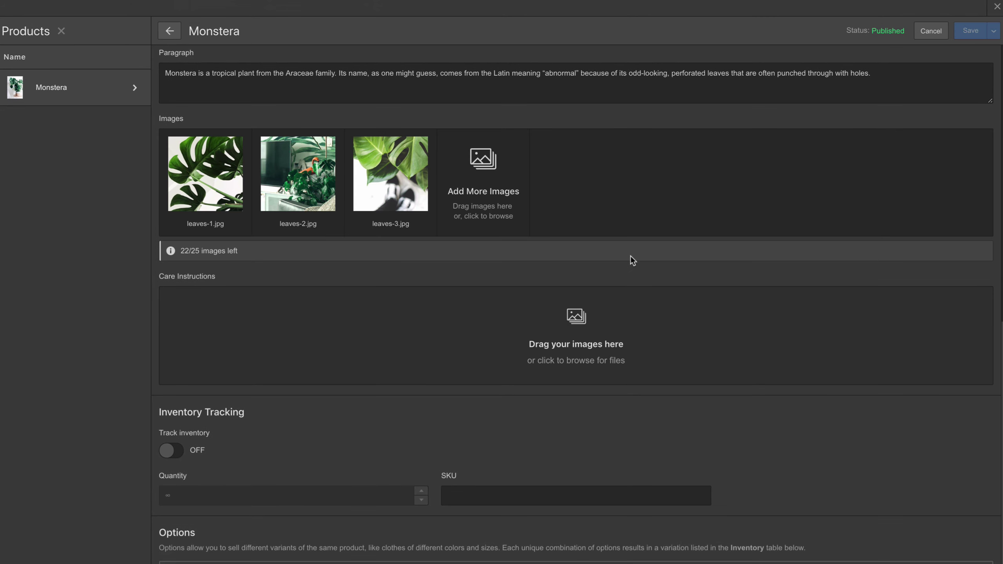
{"action": "left_click", "coordinate": [610, 318]}
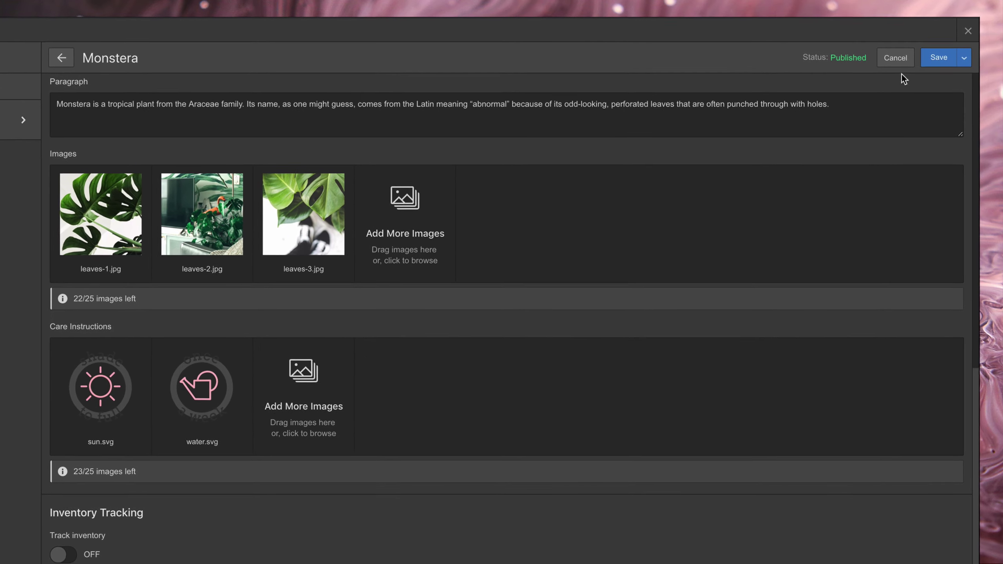
{"action": "left_click", "coordinate": [930, 58]}
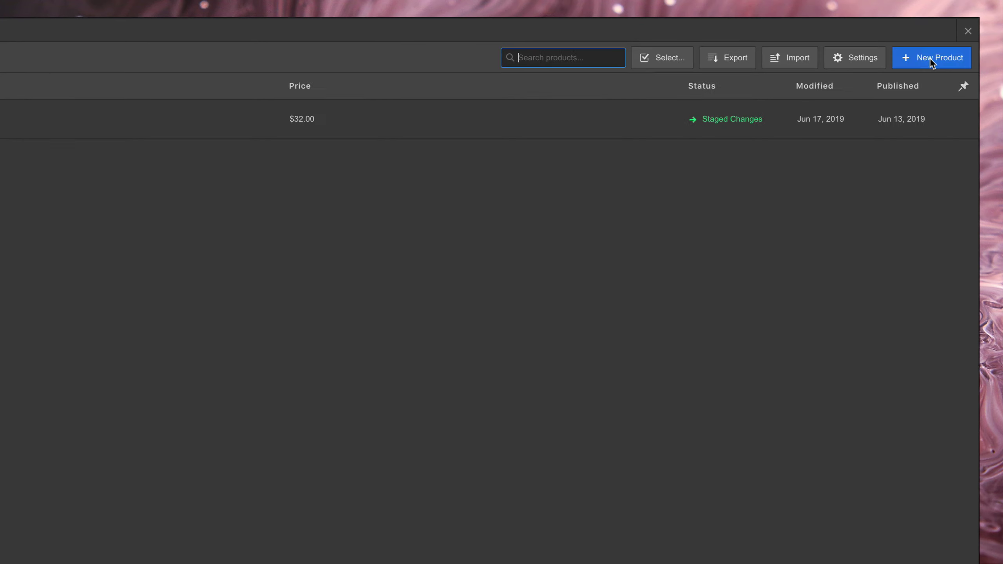
{"action": "left_click", "coordinate": [976, 27]}
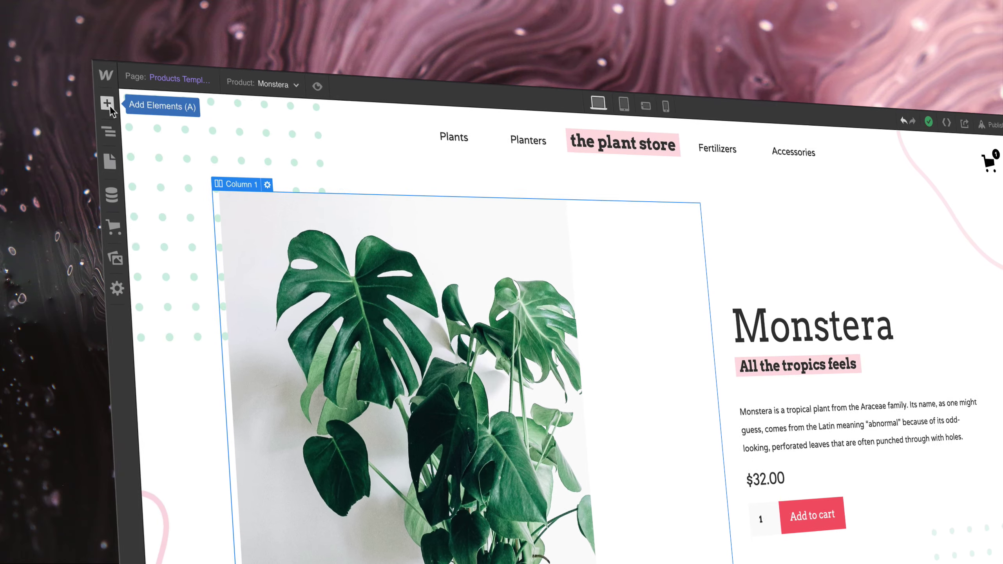
Place a Collection List in Column 1 sourced from Images with Full Width layout
{"action": "left_click", "coordinate": [80, 92]}
{"action": "scroll", "coordinate": [229, 395], "scroll_direction": "down", "scroll_amount": 5}
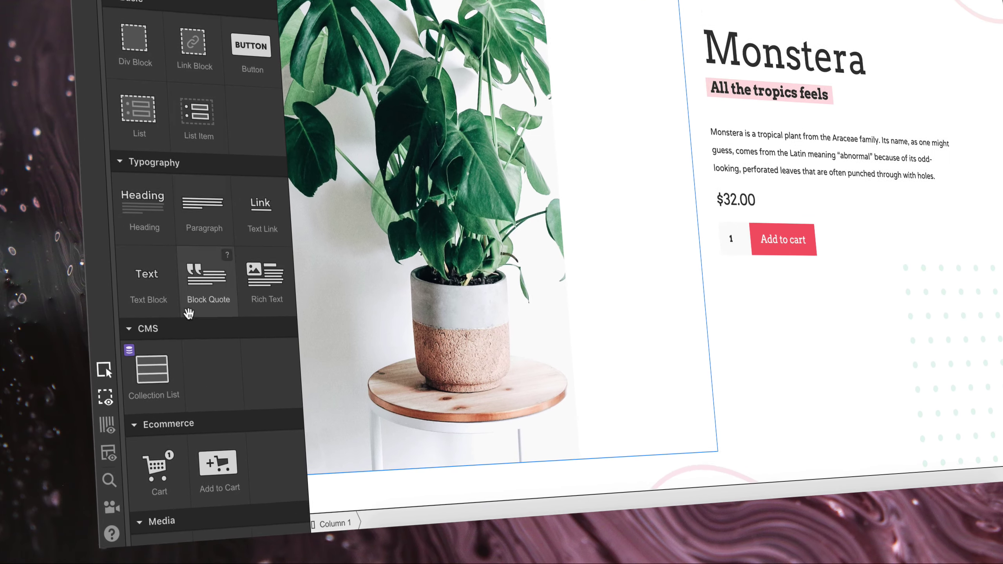
{"action": "left_click_drag", "start_coordinate": [153, 398], "coordinate": [392, 272]}
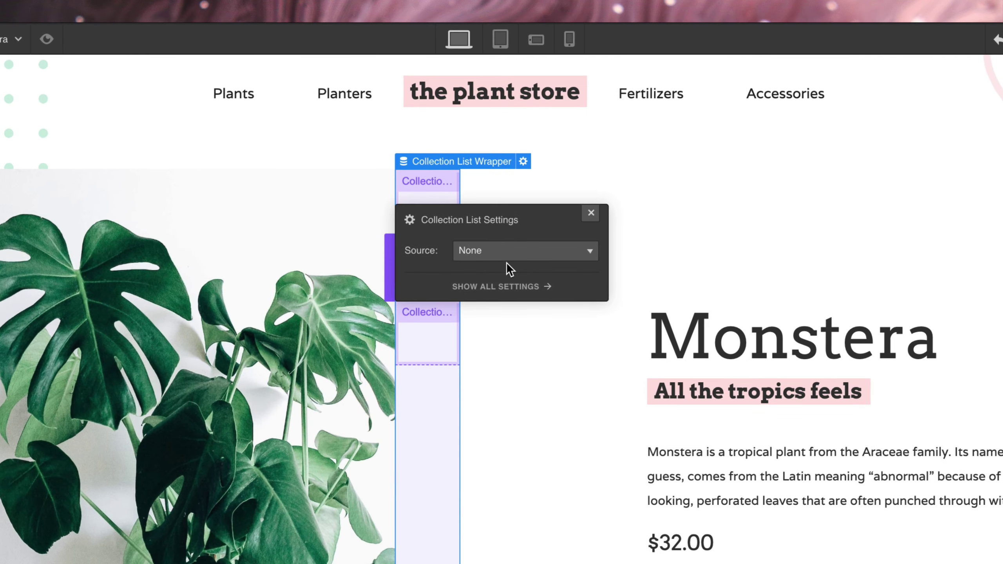
{"action": "left_click", "coordinate": [514, 254]}
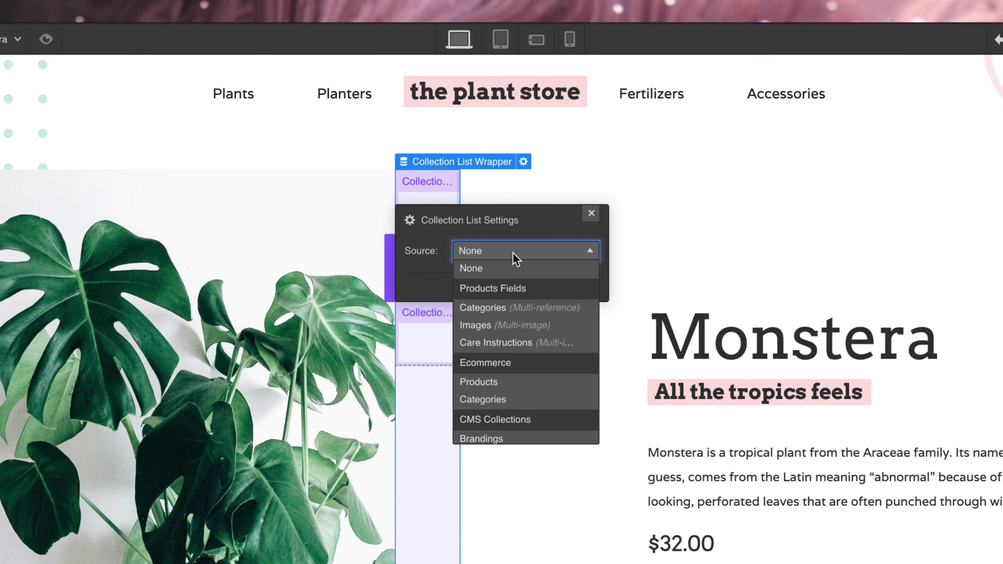
{"action": "left_click", "coordinate": [486, 331]}
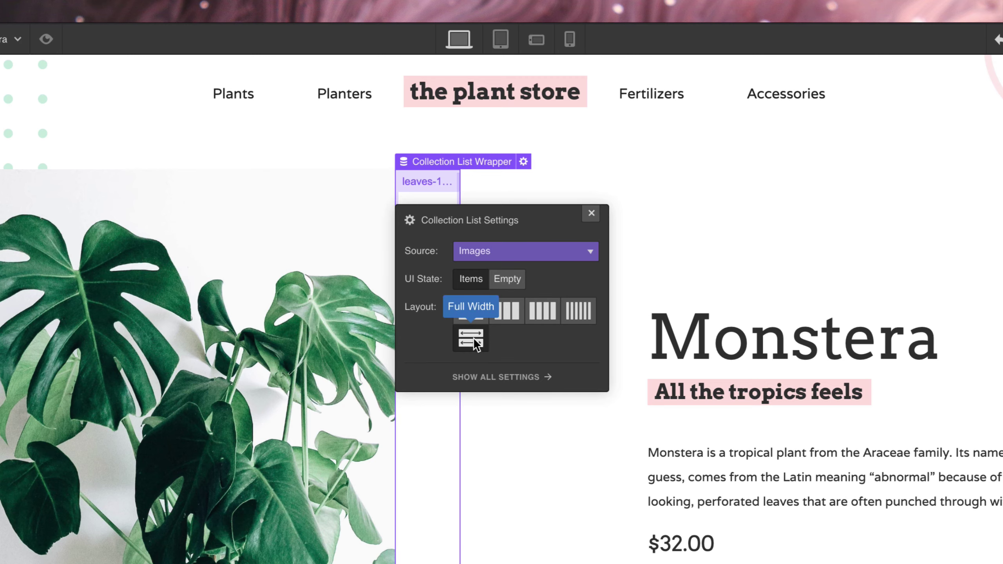
{"action": "left_click", "coordinate": [474, 337]}
{"action": "left_click", "coordinate": [591, 213]}
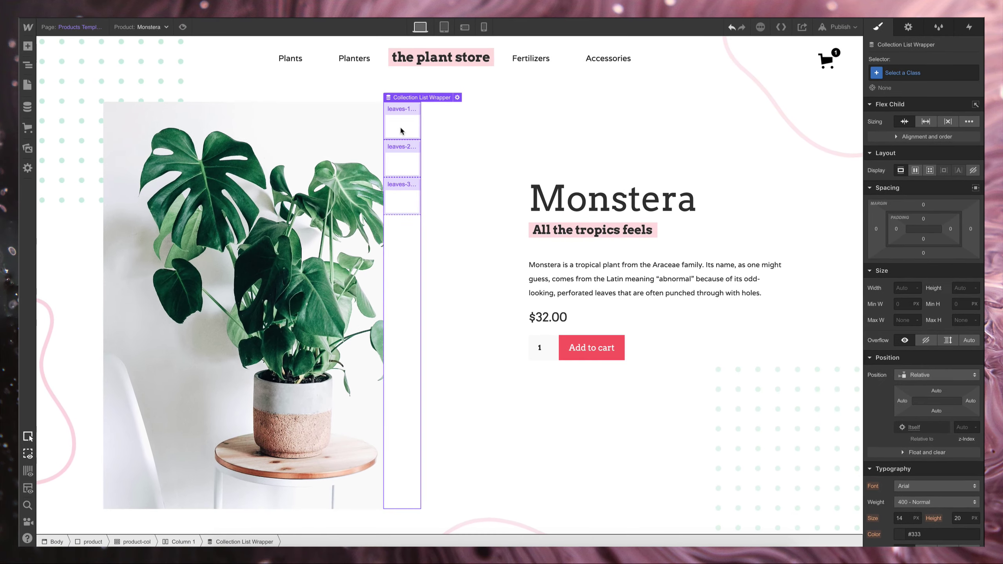
Add a Lightbox Link to the gallery item with media from the product's Images
{"action": "left_click", "coordinate": [424, 209]}
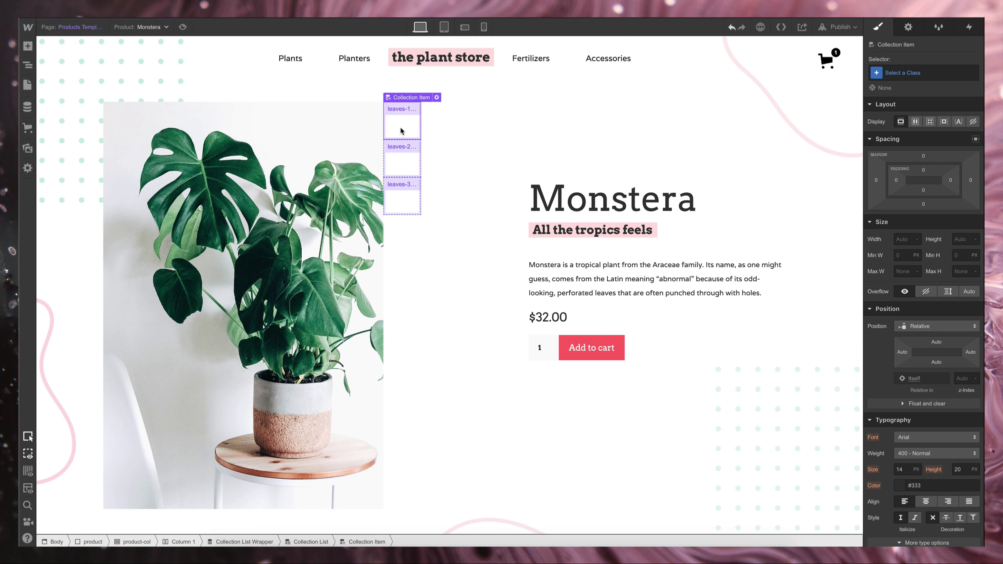
{"action": "left_click", "coordinate": [28, 46]}
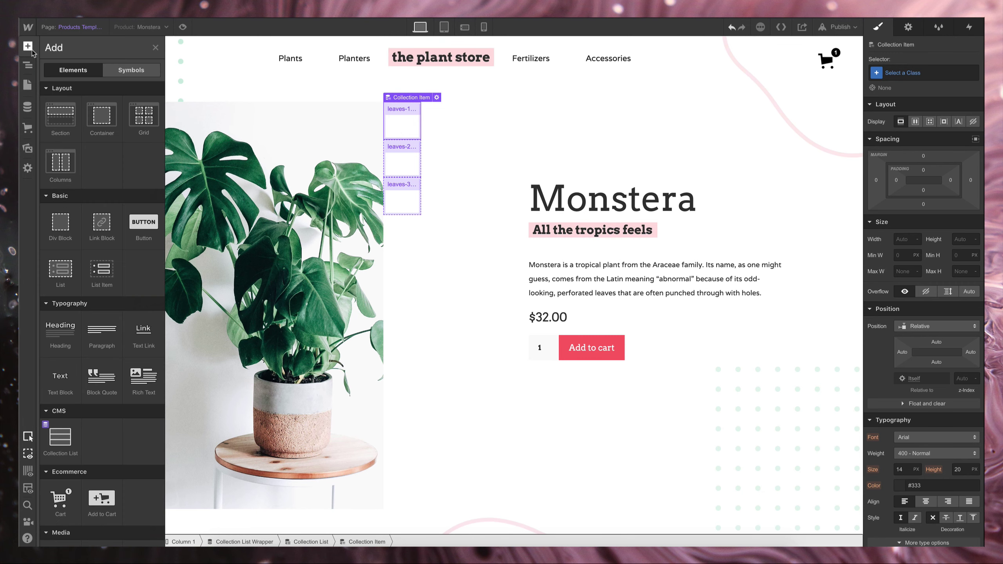
{"action": "scroll", "coordinate": [68, 422], "scroll_direction": "down", "scroll_amount": 10}
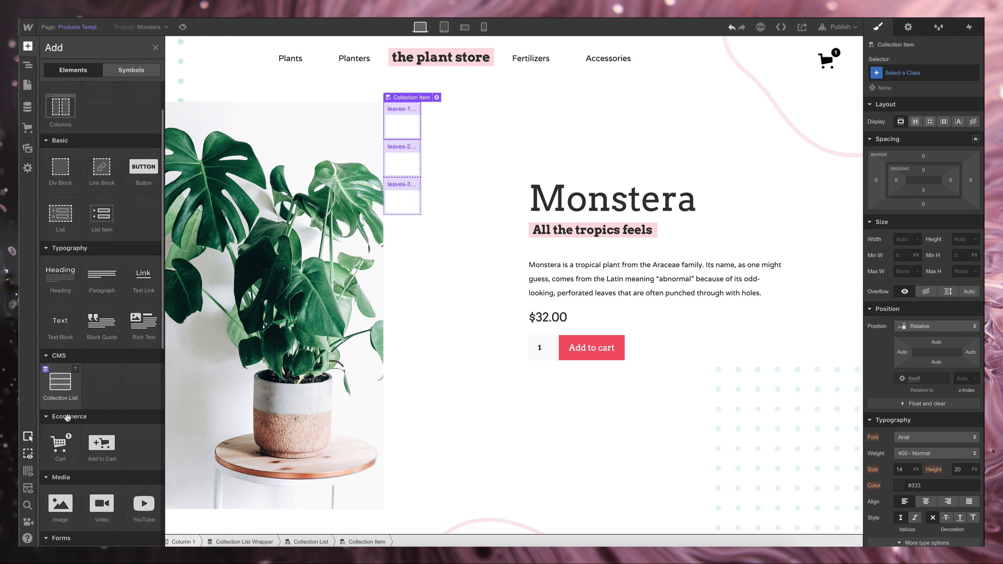
{"action": "left_click_drag", "start_coordinate": [102, 425], "coordinate": [405, 120]}
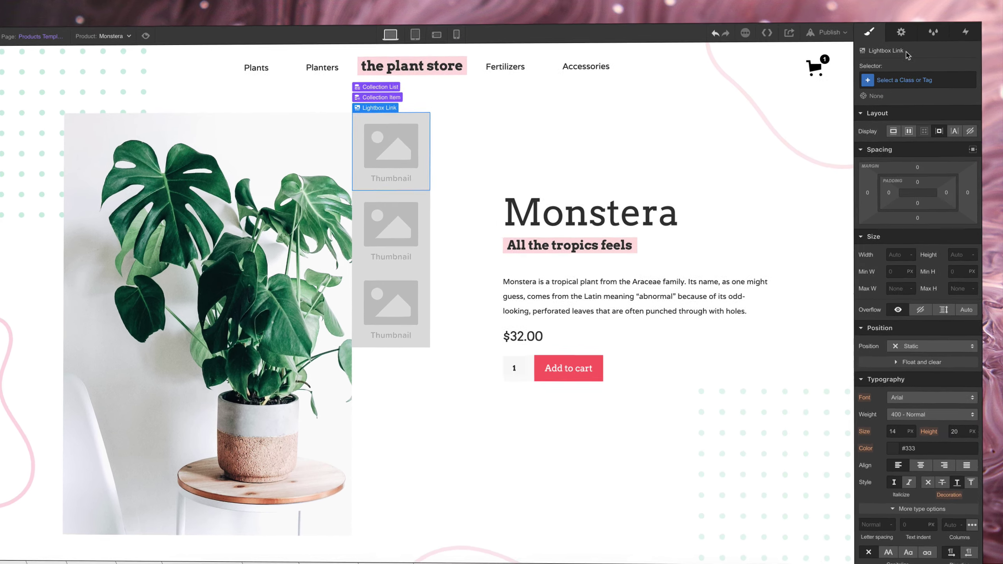
{"action": "left_click", "coordinate": [909, 27]}
{"action": "left_click", "coordinate": [757, 249]}
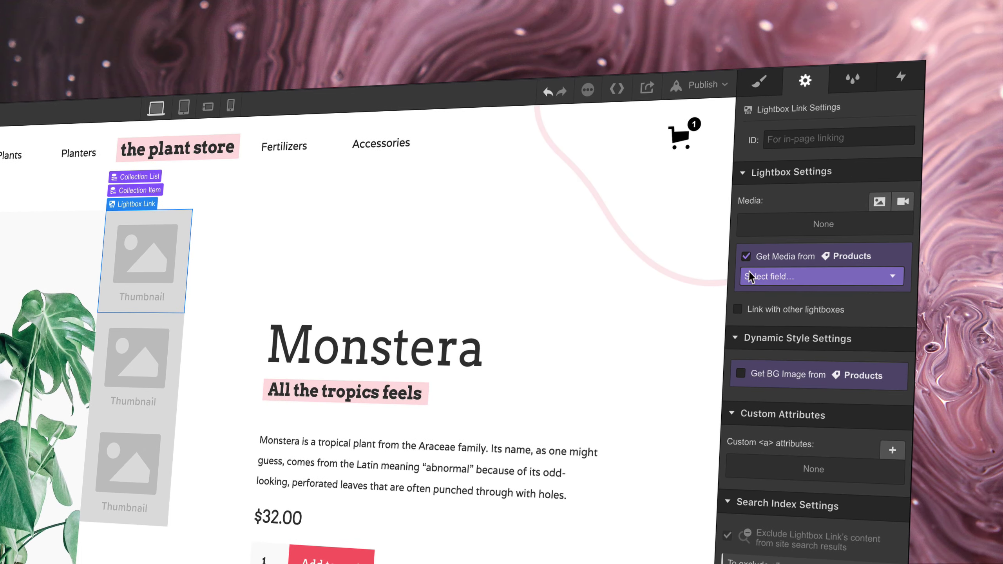
{"action": "left_click", "coordinate": [759, 270]}
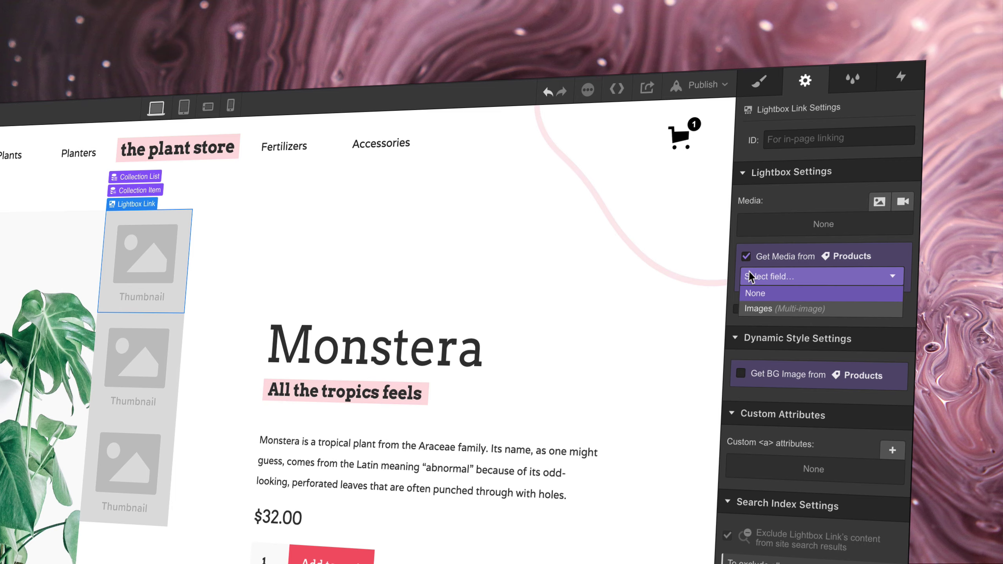
{"action": "left_click", "coordinate": [766, 305]}
Bind the lightbox's thumbnail image to the Images field
{"action": "left_click", "coordinate": [143, 264]}
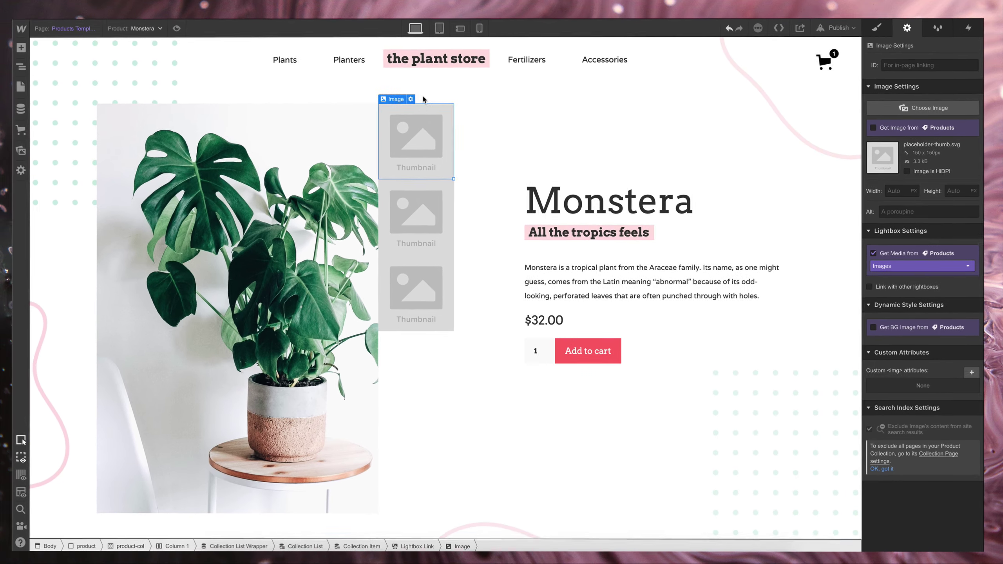
{"action": "left_click", "coordinate": [214, 173]}
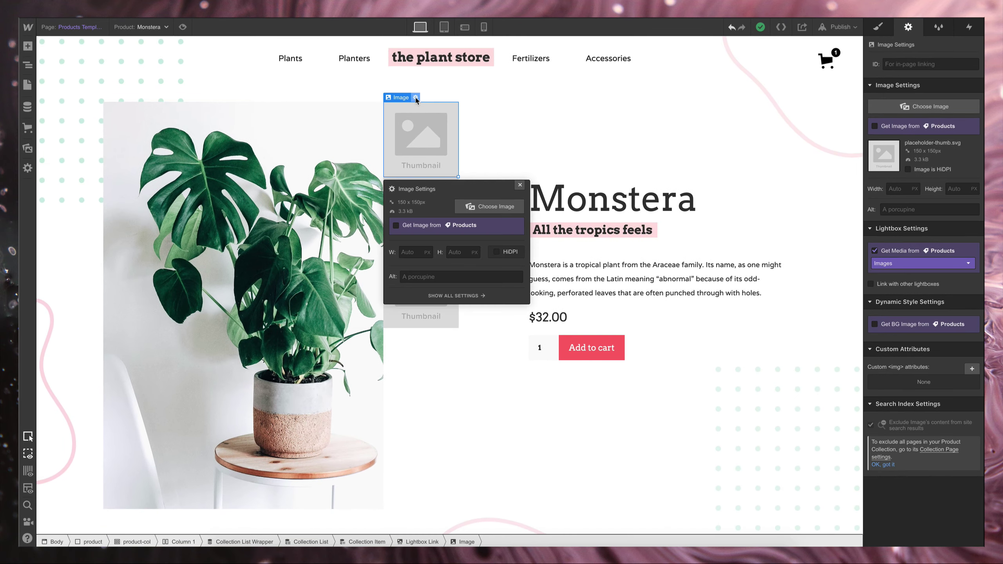
{"action": "left_click", "coordinate": [396, 226]}
{"action": "left_click", "coordinate": [411, 241]}
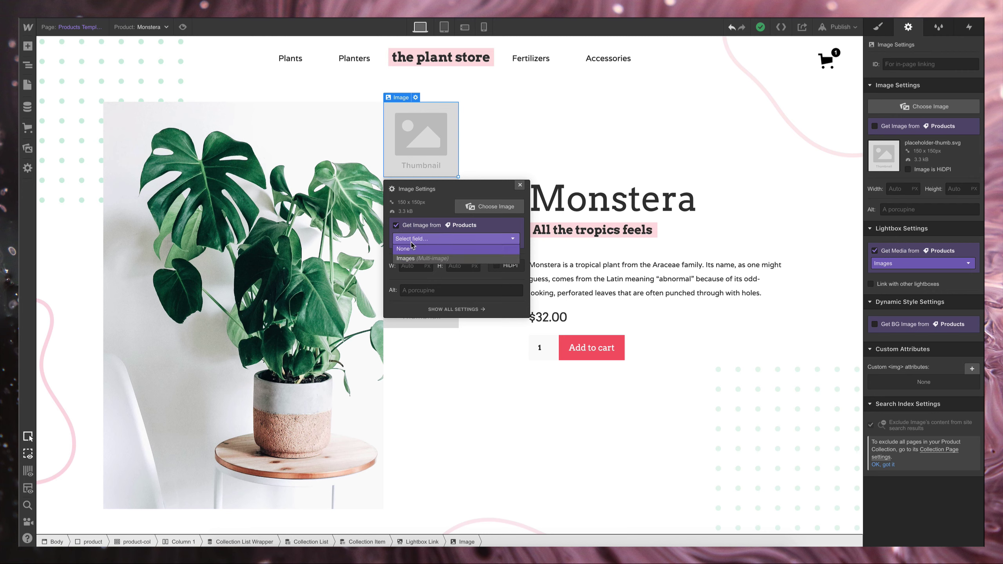
{"action": "left_click", "coordinate": [406, 259]}
{"action": "key", "text": "s"}
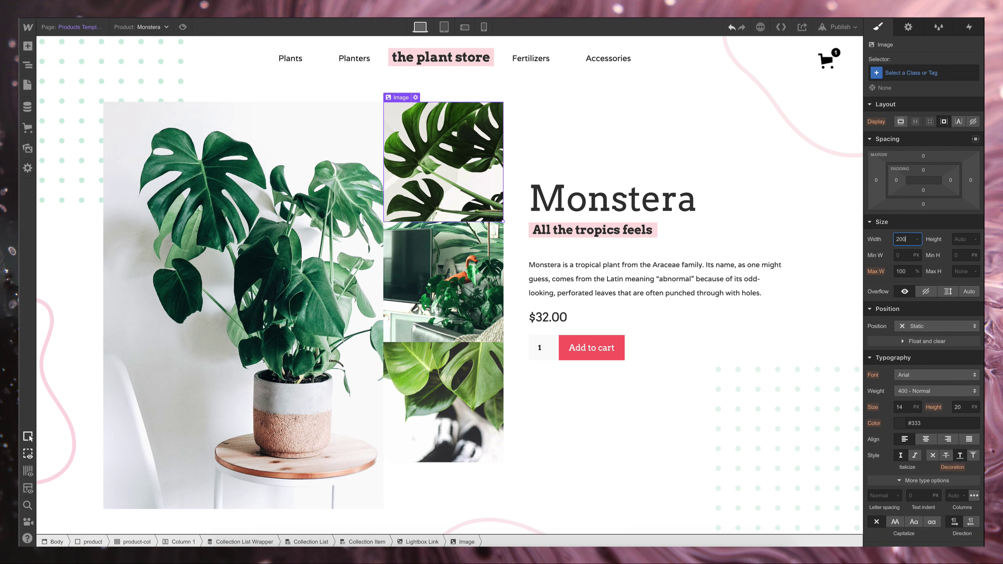
Give the thumbnail a 20 px bottom margin
{"action": "left_click", "coordinate": [925, 204]}
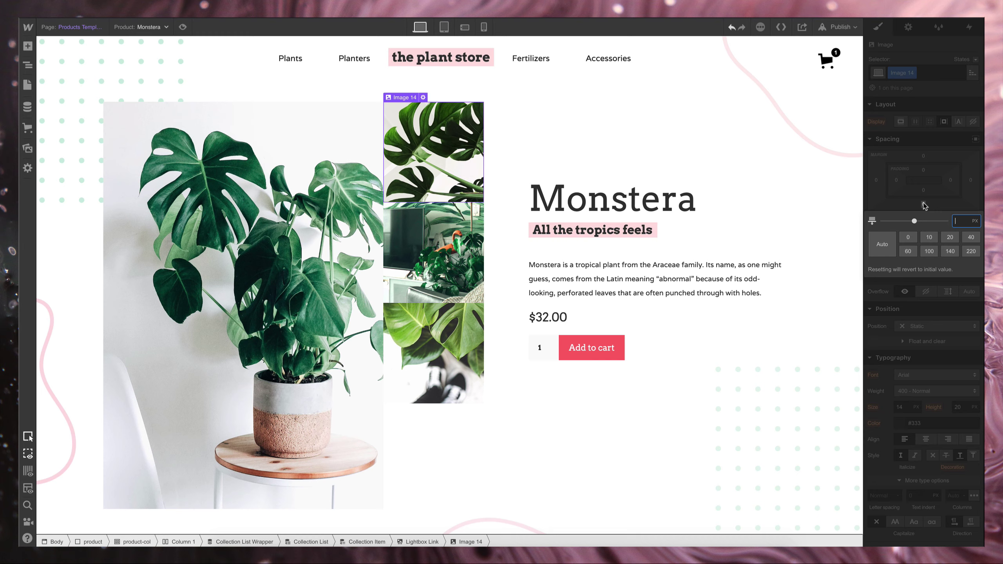
{"action": "type", "text": "20"}
{"action": "key", "text": "Return"}
{"action": "left_click", "coordinate": [876, 180]}
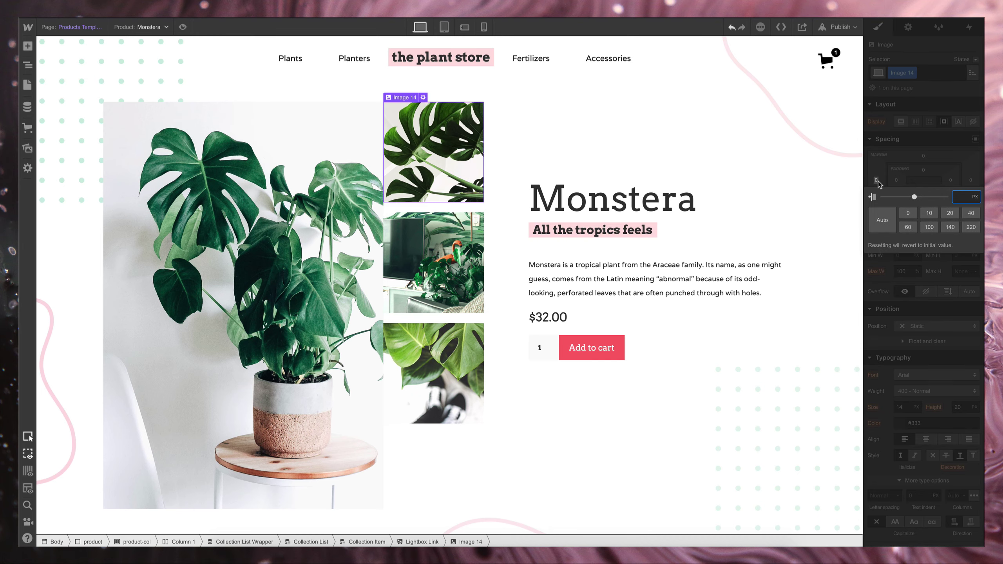
{"action": "key", "text": "Return"}
Add a Collection List under the tagline sourced from Care Instructions in a two-column layout
{"action": "left_click", "coordinate": [737, 240]}
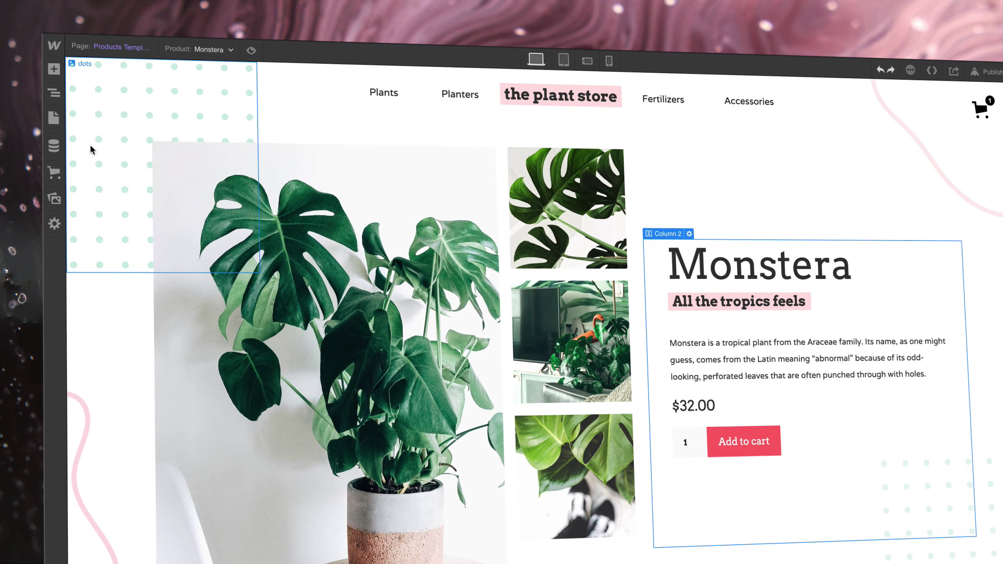
{"action": "left_click", "coordinate": [54, 68]}
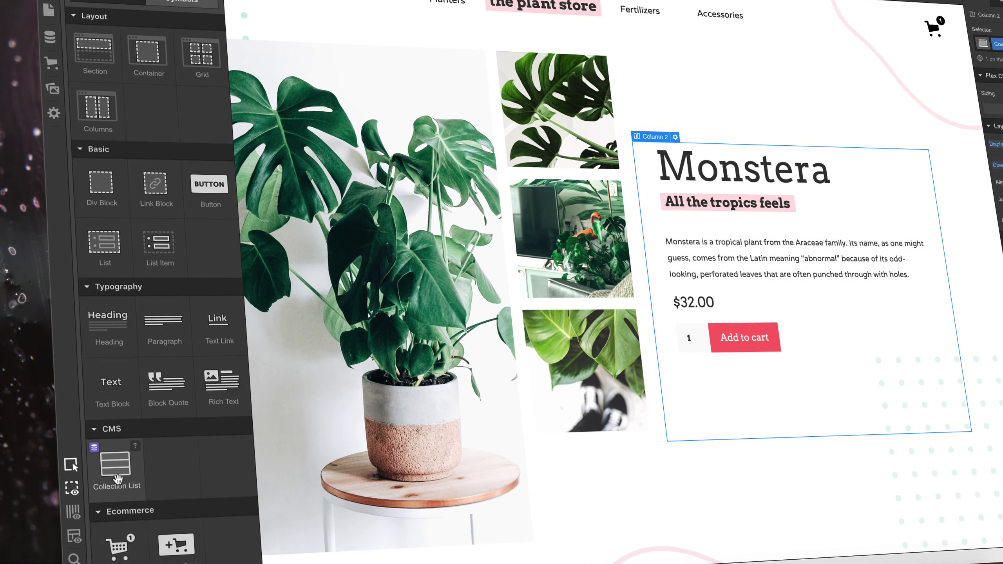
{"action": "left_click_drag", "start_coordinate": [117, 479], "coordinate": [711, 241]}
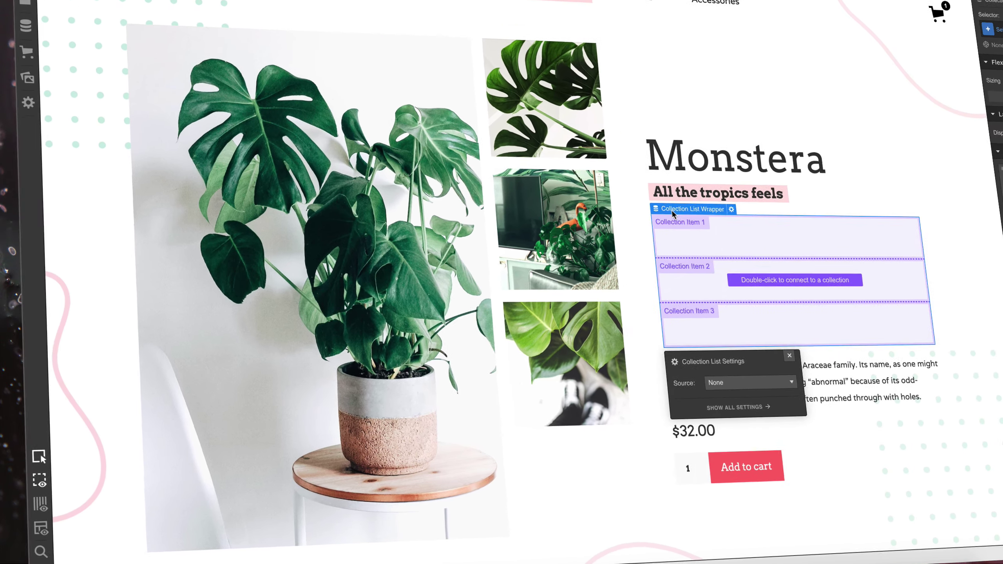
{"action": "left_click", "coordinate": [697, 378]}
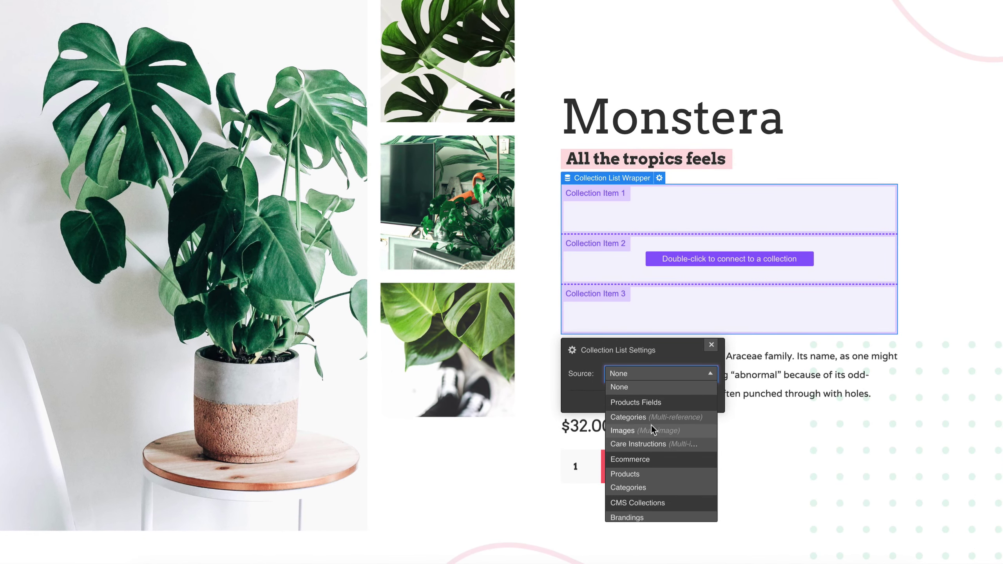
{"action": "left_click", "coordinate": [649, 445]}
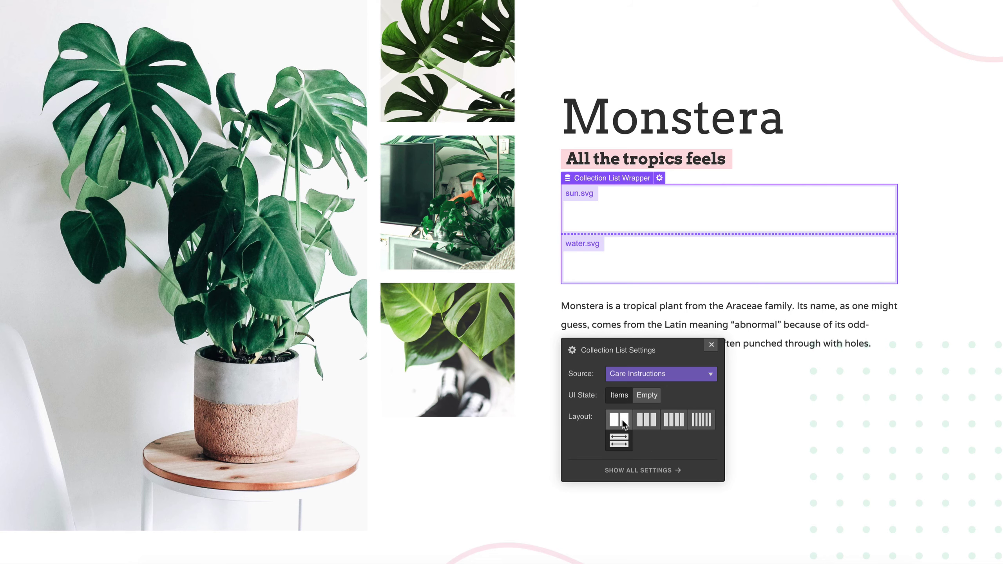
{"action": "left_click", "coordinate": [622, 424]}
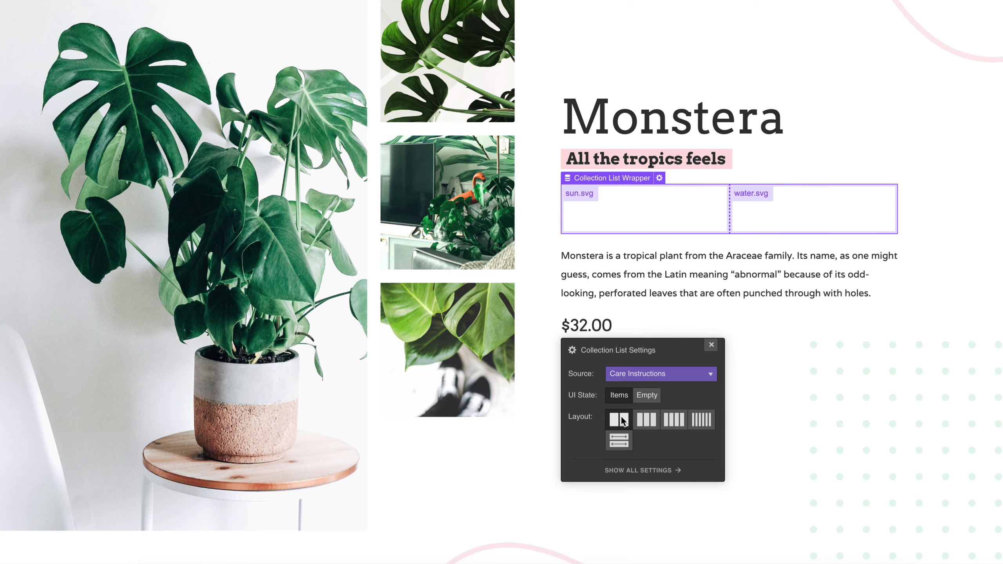
{"action": "left_click", "coordinate": [712, 345]}
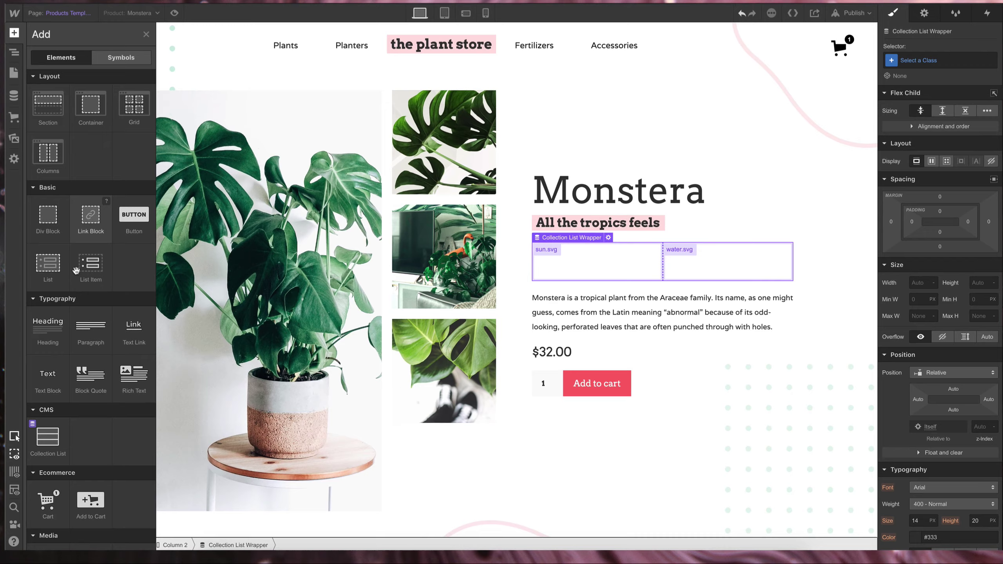
Add an Image to the care item bound to the product's Care Instructions
{"action": "scroll", "coordinate": [76, 270], "scroll_direction": "down", "scroll_amount": 10}
{"action": "left_click_drag", "start_coordinate": [60, 180], "coordinate": [540, 261]}
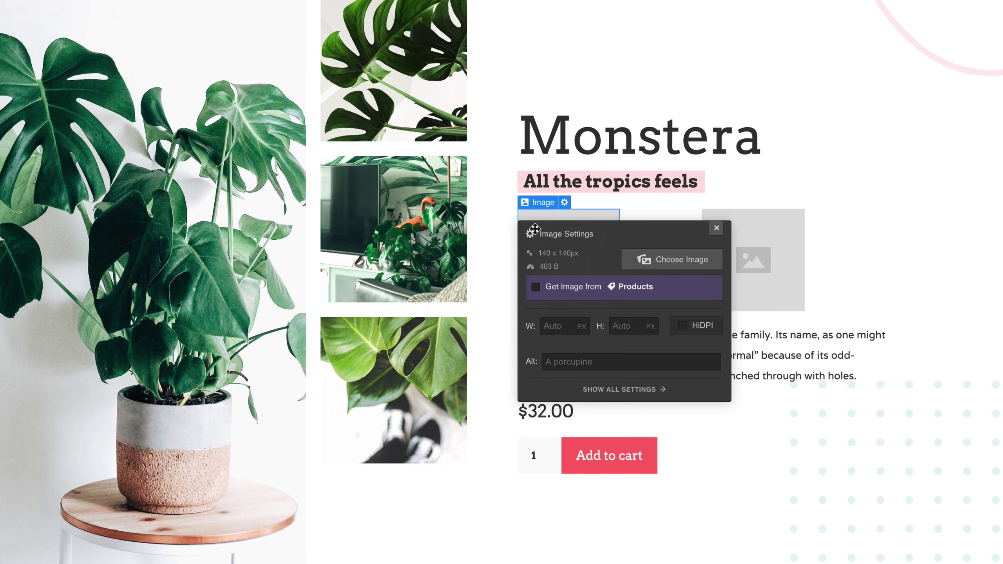
{"action": "left_click", "coordinate": [536, 288]}
{"action": "left_click", "coordinate": [568, 310]}
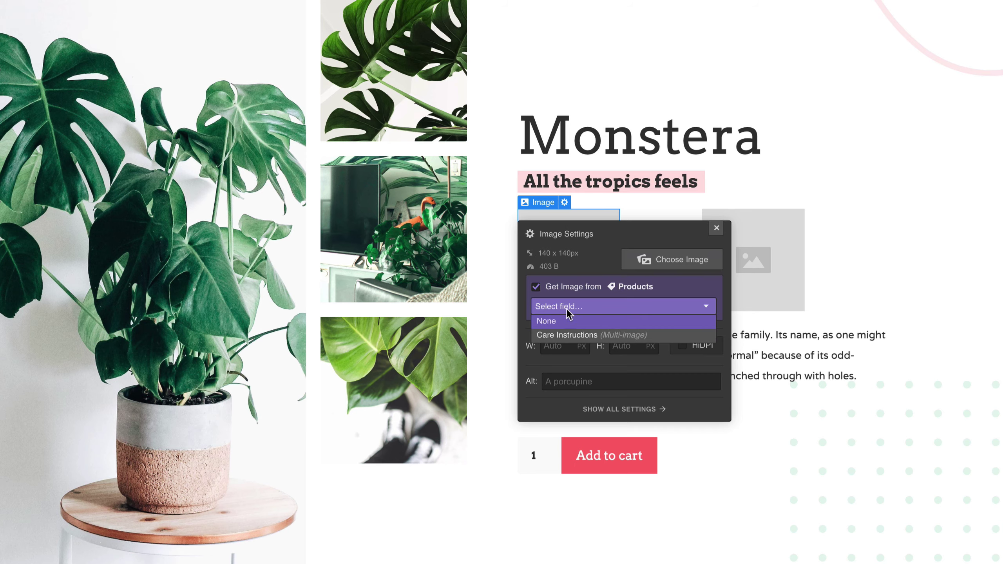
{"action": "left_click", "coordinate": [563, 335]}
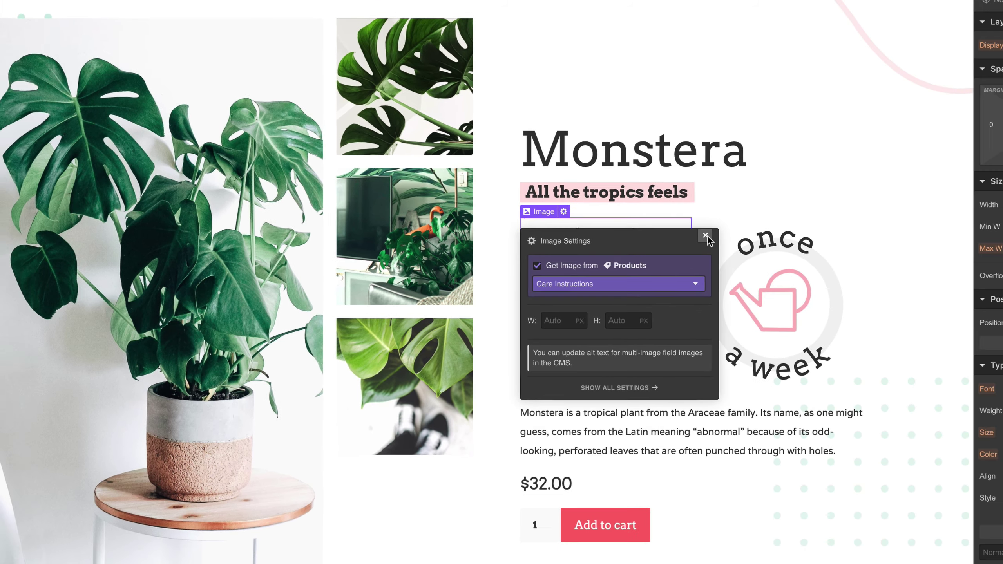
{"action": "left_click", "coordinate": [705, 236]}
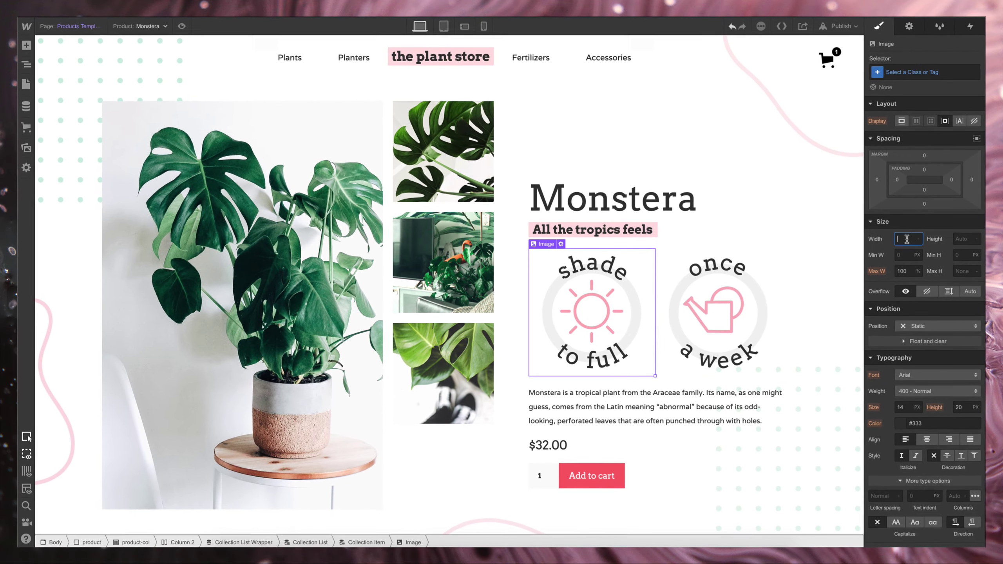
Set the badge image width to 120 px and preview the page
{"action": "key", "text": "Return"}
{"action": "type", "text": "2"}
{"action": "key", "text": "Return"}
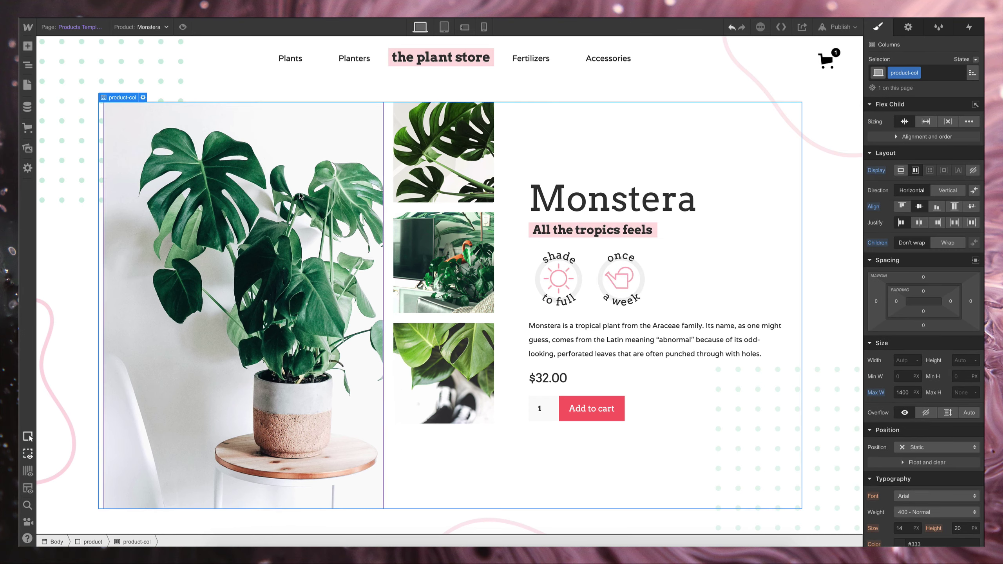
{"action": "key", "text": "super+shift+p"}
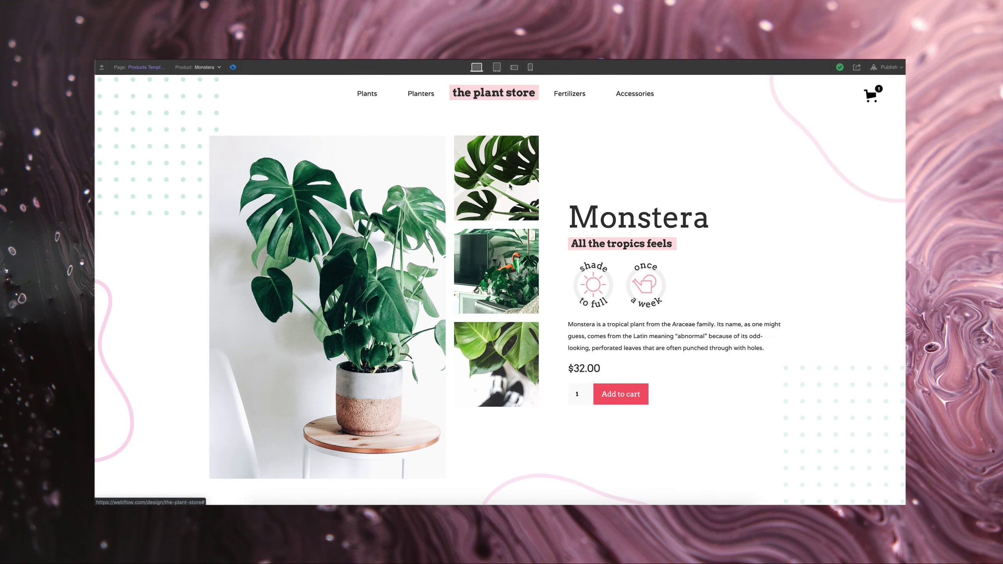
Open and close the lightbox for each of the three thumbnails, then exit Preview
{"action": "left_click", "coordinate": [510, 186]}
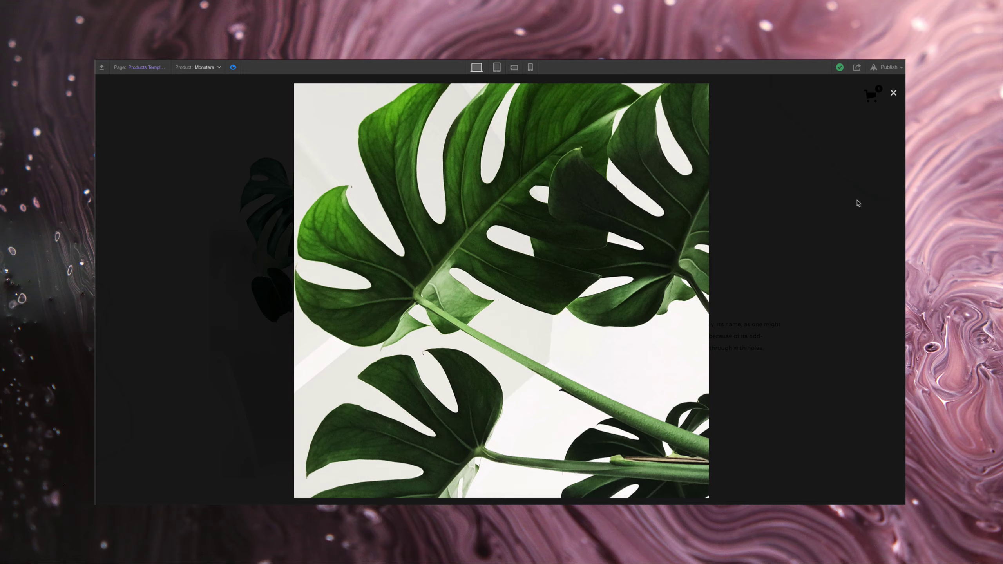
{"action": "left_click", "coordinate": [792, 243]}
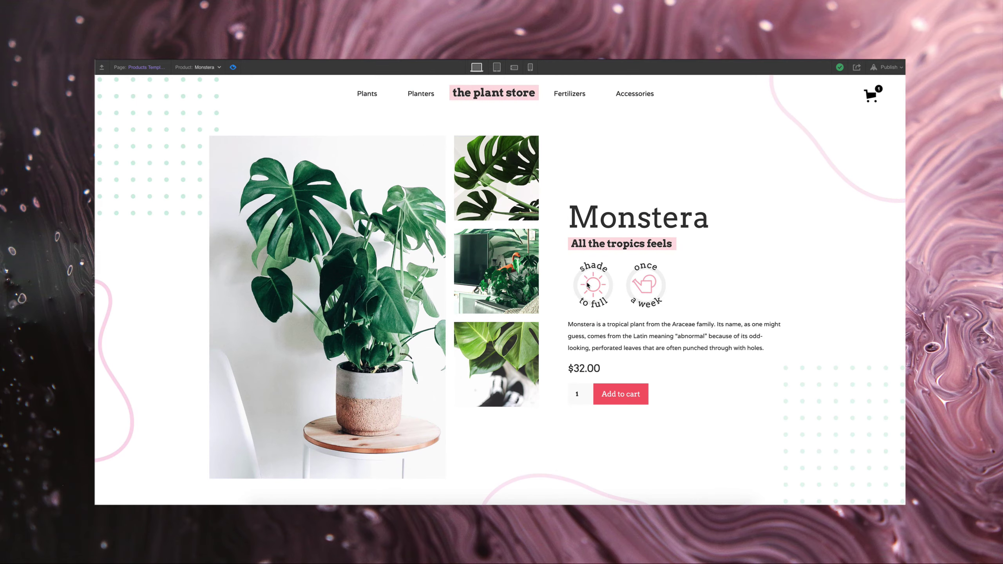
{"action": "left_click", "coordinate": [523, 289]}
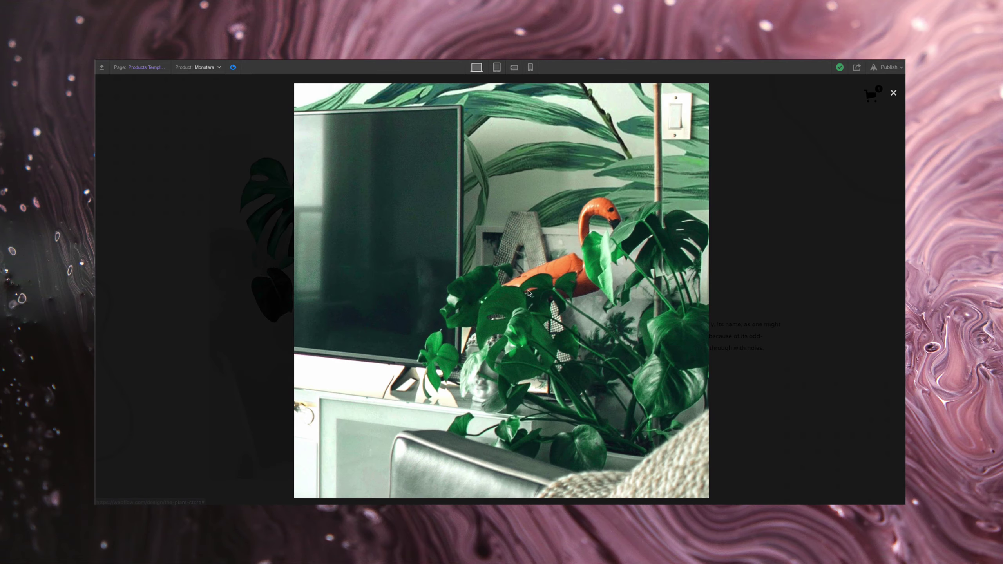
{"action": "left_click", "coordinate": [800, 275]}
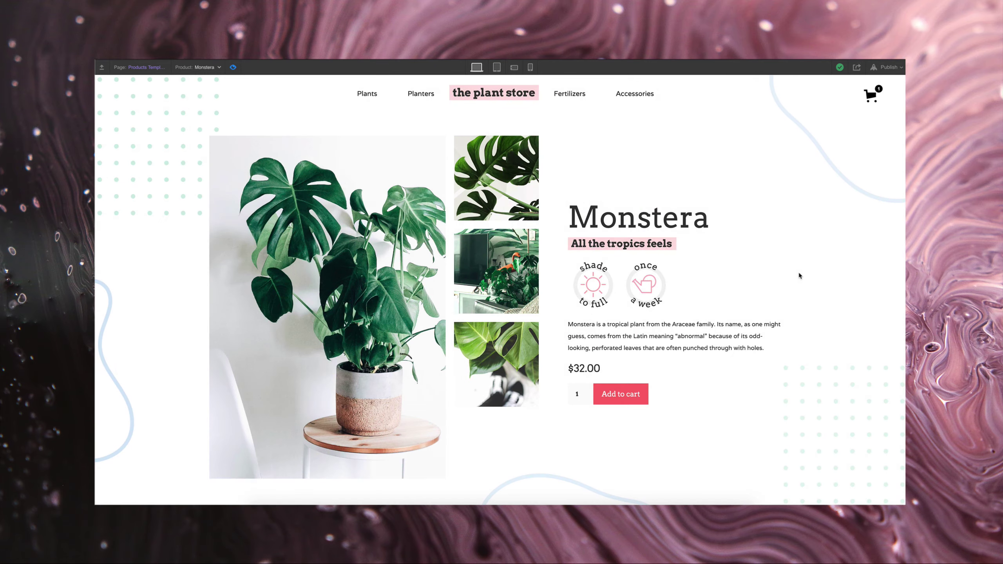
{"action": "left_click", "coordinate": [508, 375]}
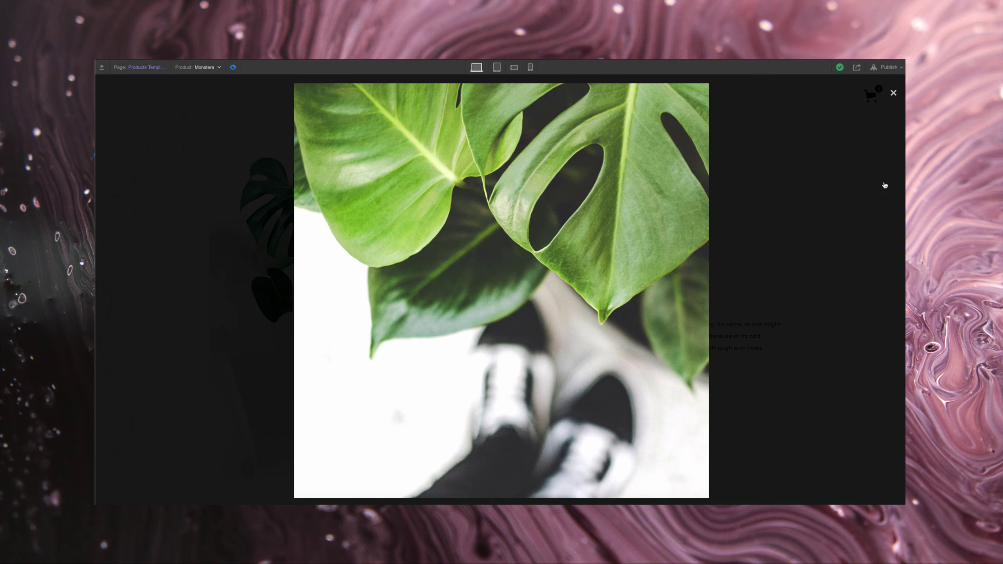
{"action": "left_click", "coordinate": [813, 203]}
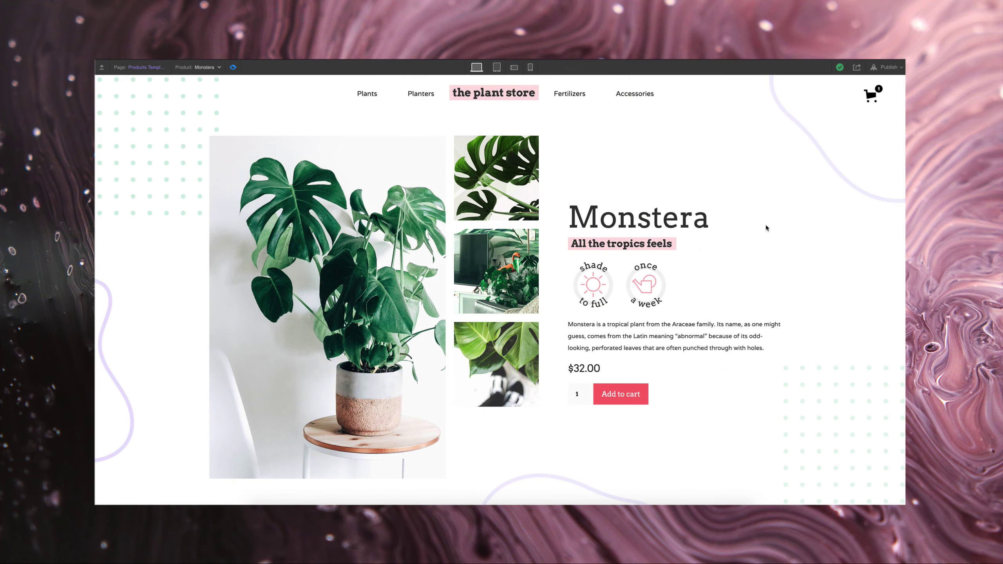
{"action": "left_click", "coordinate": [233, 67]}
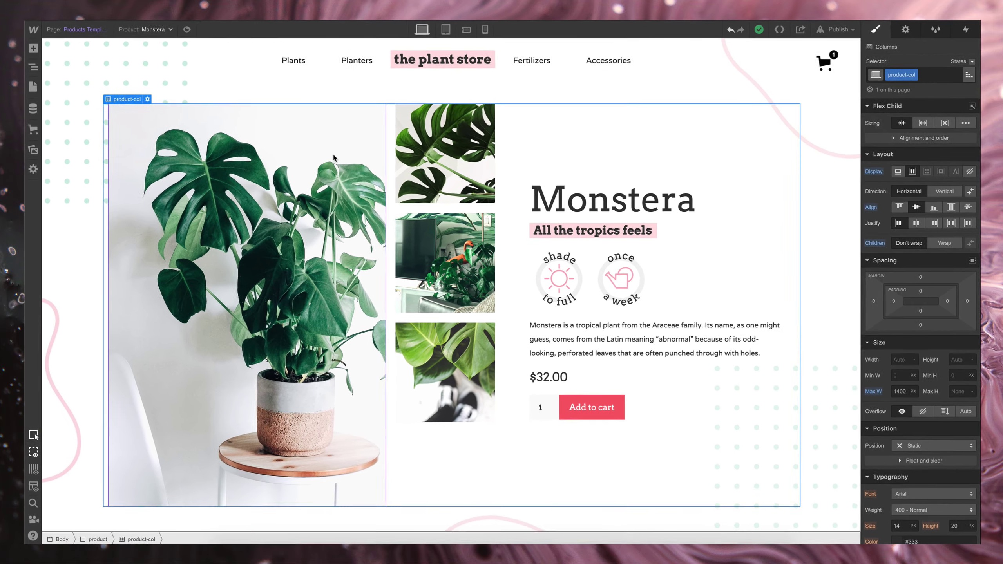
Link the thumbnail's Lightbox Link with other lightboxes under group name 'plants'
{"action": "left_click", "coordinate": [418, 114]}
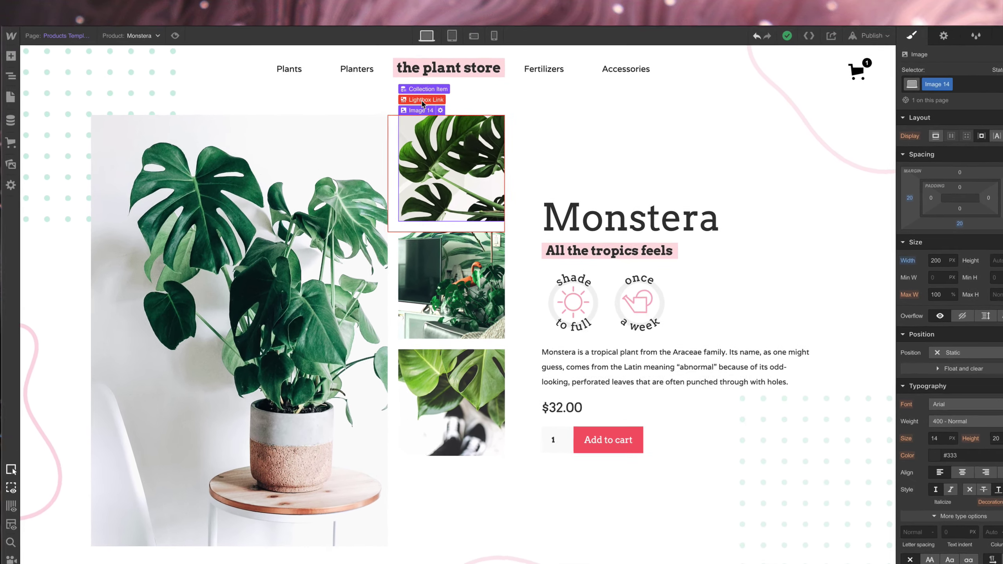
{"action": "left_click", "coordinate": [422, 99]}
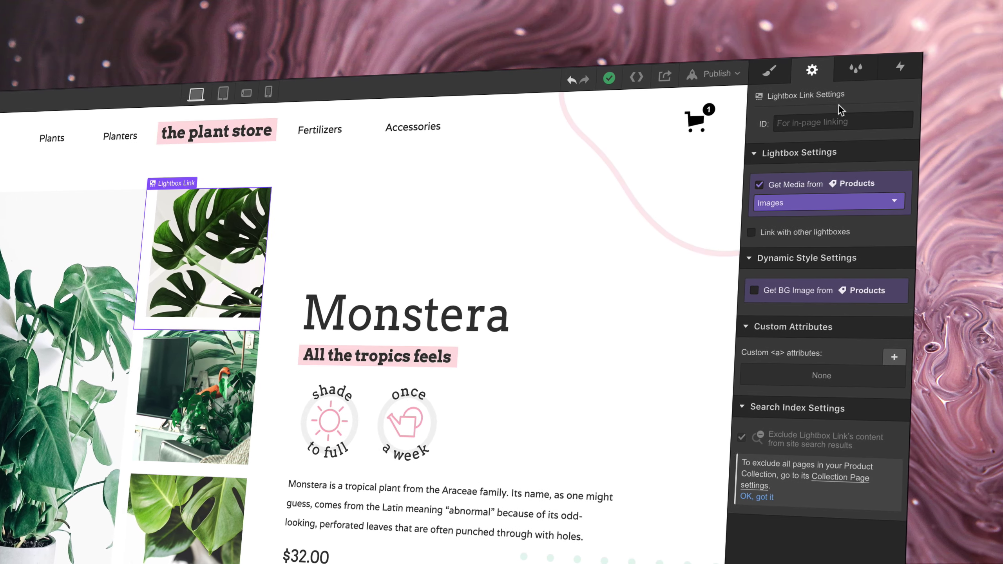
{"action": "left_click", "coordinate": [751, 233]}
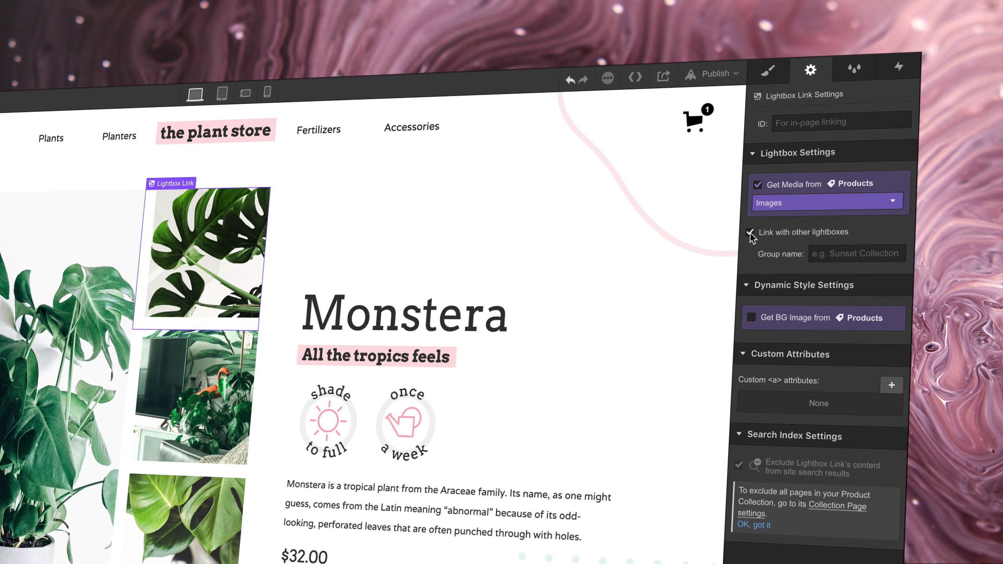
{"action": "left_click", "coordinate": [846, 253]}
{"action": "type", "text": "plants"}
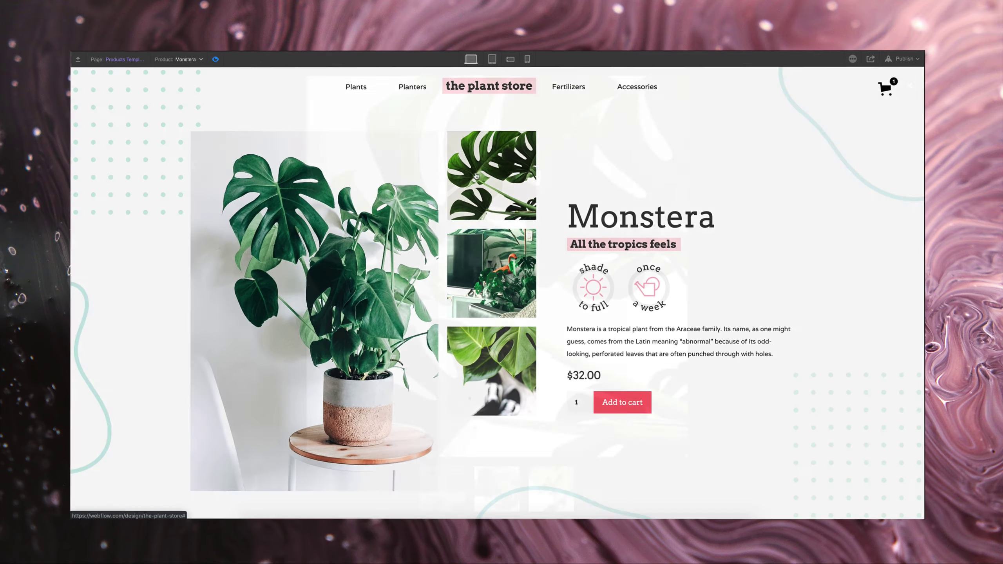
{"action": "left_click", "coordinate": [477, 176]}
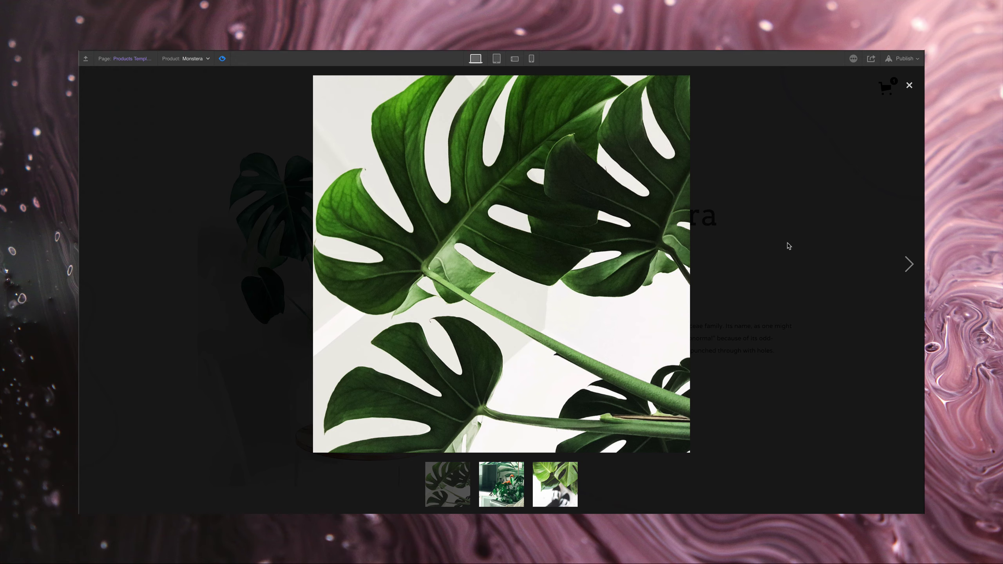
{"action": "left_click", "coordinate": [911, 264]}
{"action": "left_click", "coordinate": [911, 264]}
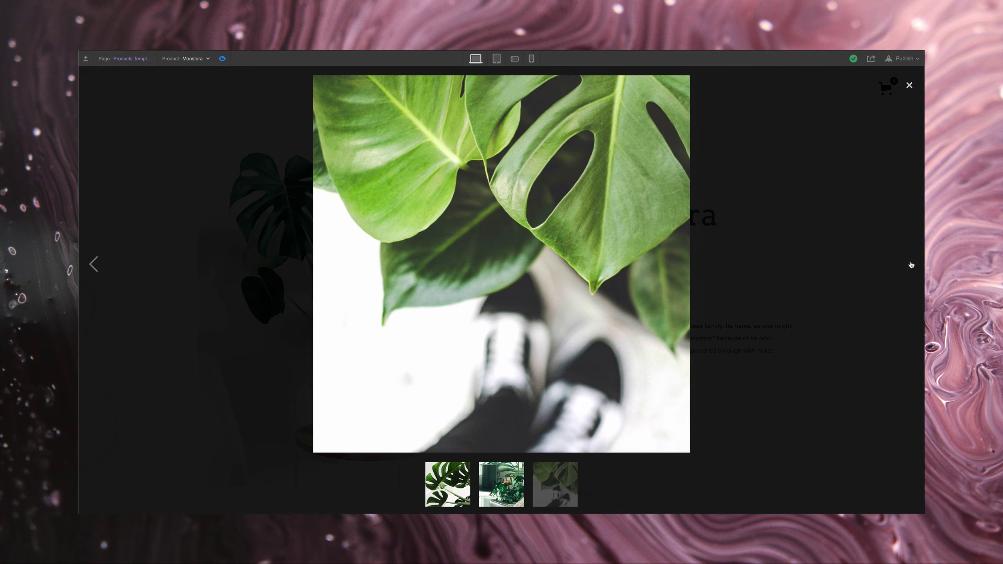
{"action": "left_click", "coordinate": [909, 90]}
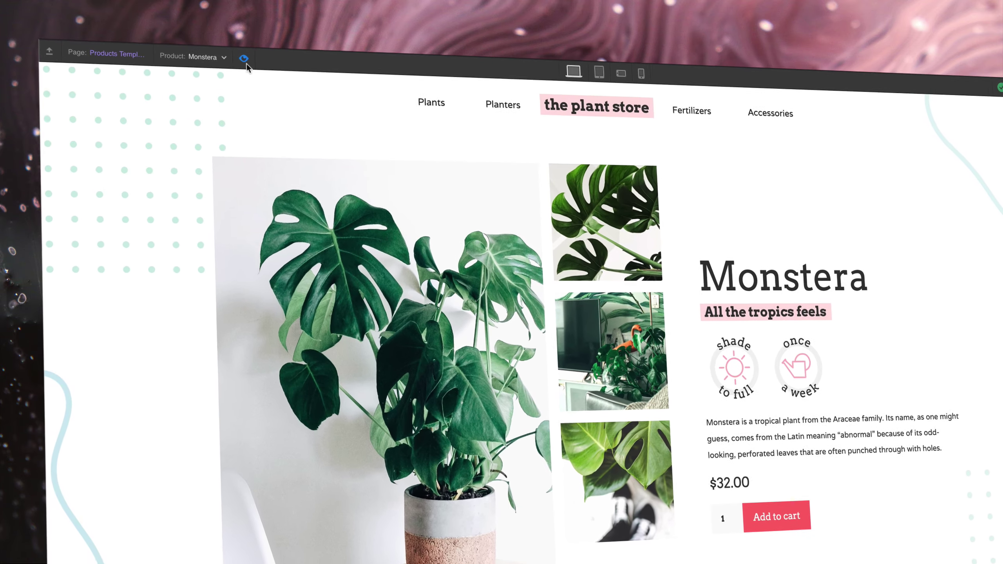
Add a Lightbox to Column 1 using the product's Main Image, grouped as 'plants'
{"action": "left_click", "coordinate": [223, 58]}
{"action": "left_click", "coordinate": [46, 83]}
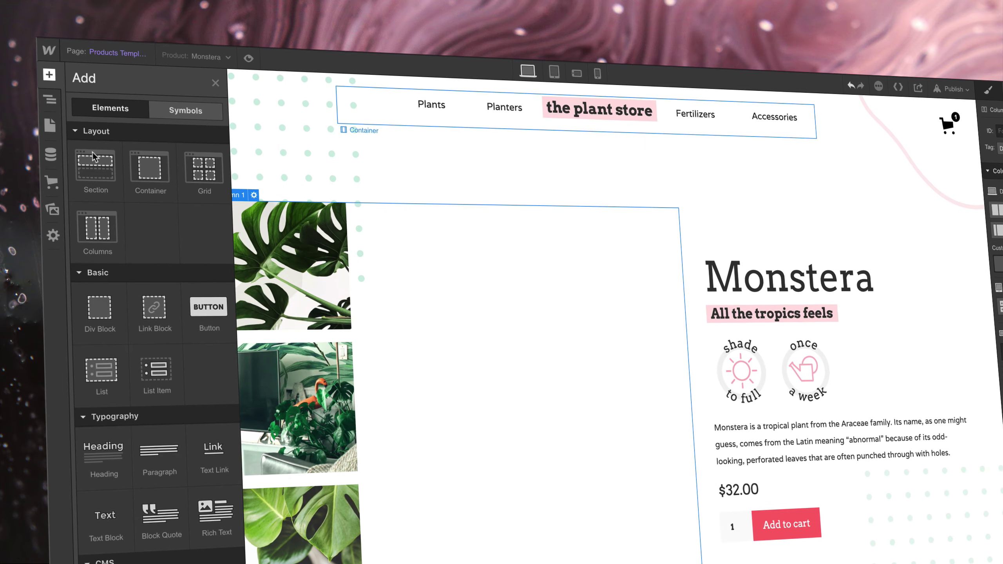
{"action": "scroll", "coordinate": [158, 395], "scroll_direction": "down", "scroll_amount": 10}
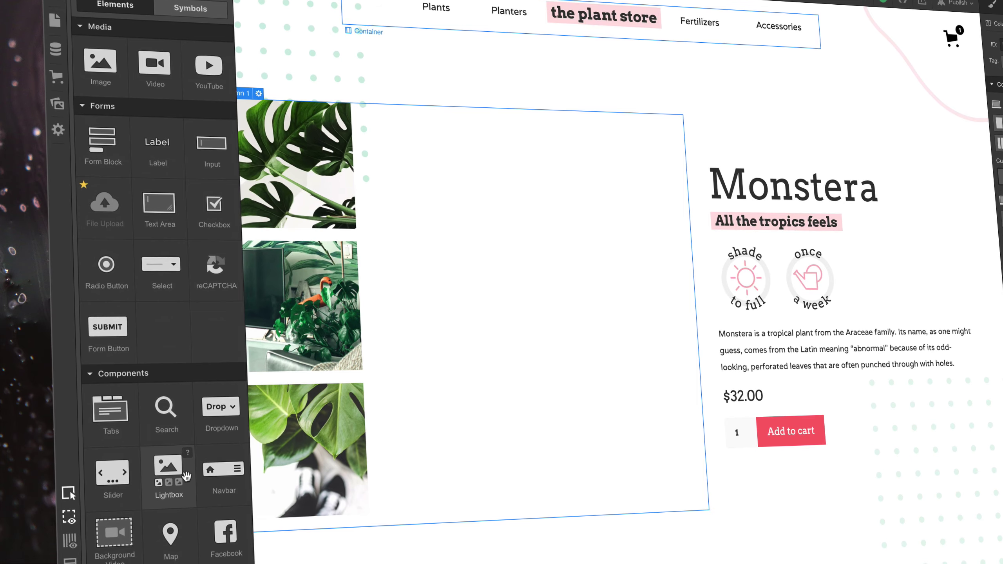
{"action": "left_click", "coordinate": [172, 469]}
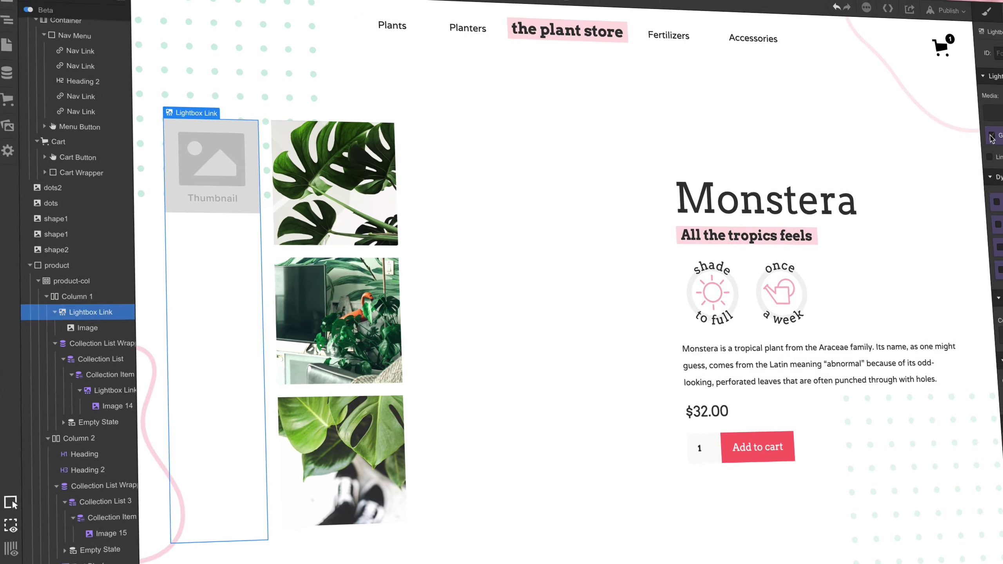
{"action": "left_click", "coordinate": [992, 137]}
{"action": "left_click", "coordinate": [840, 215]}
{"action": "left_click", "coordinate": [810, 251]}
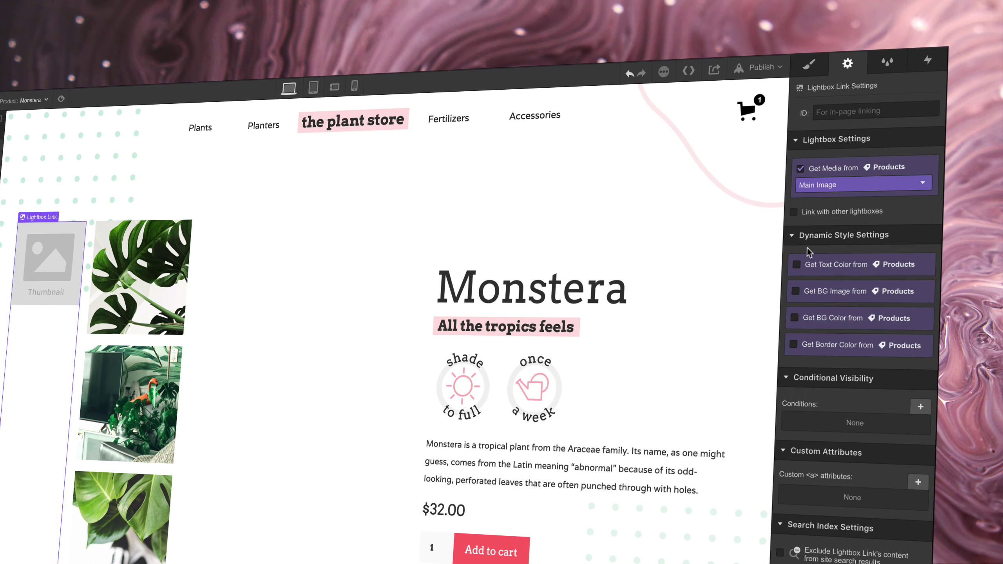
{"action": "left_click", "coordinate": [795, 212]}
{"action": "type", "text": "plants"}
Bind the lightbox's placeholder image to the product's Main Image
{"action": "double_click", "coordinate": [47, 259]}
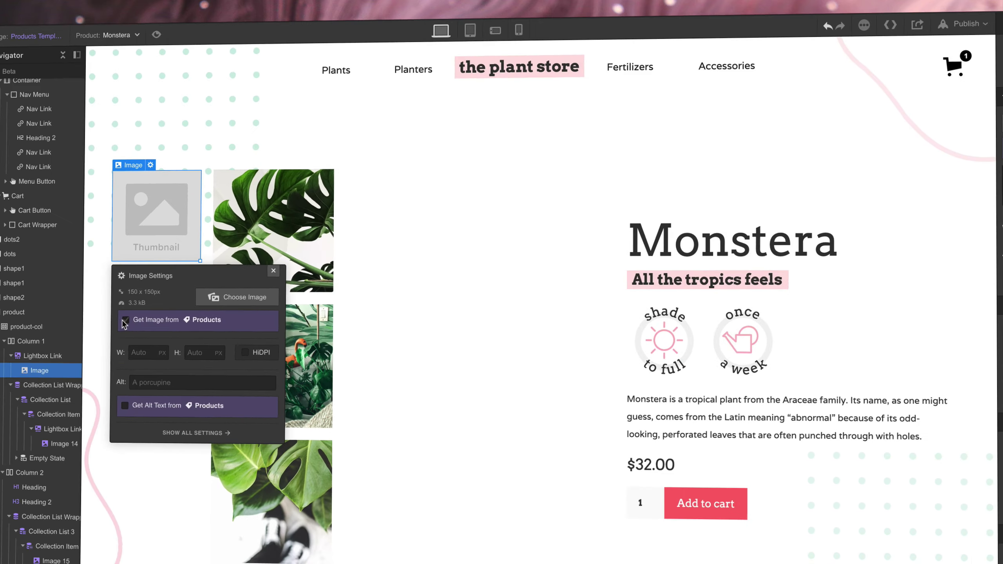
{"action": "left_click", "coordinate": [124, 324]}
{"action": "left_click", "coordinate": [195, 327]}
{"action": "left_click", "coordinate": [195, 336]}
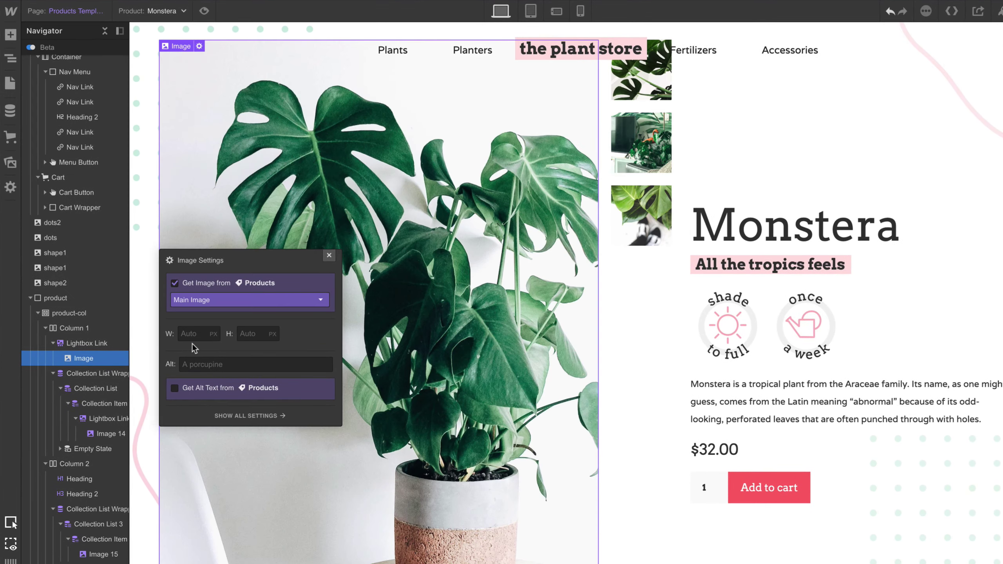
{"action": "left_click", "coordinate": [179, 59]}
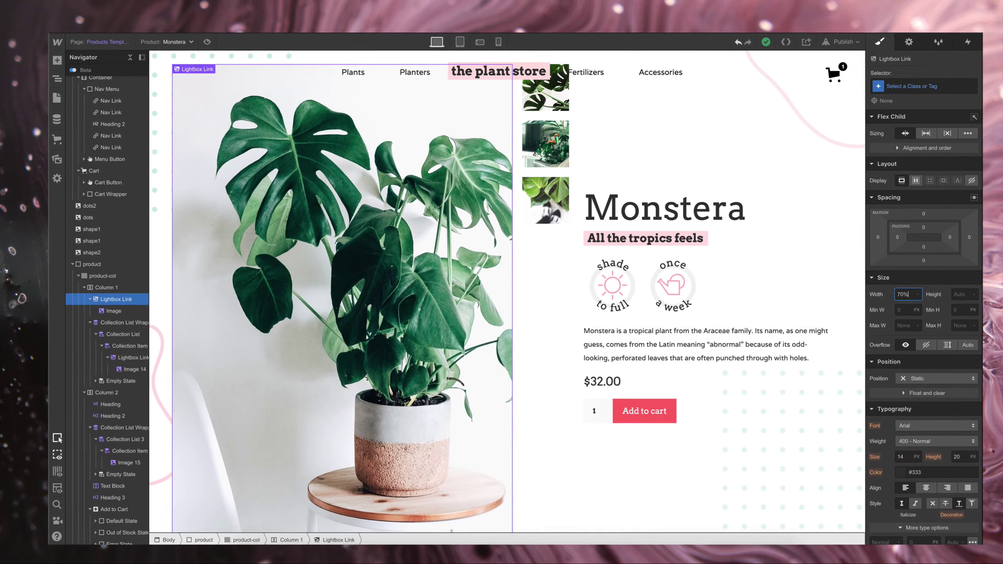
{"action": "left_click", "coordinate": [207, 41]}
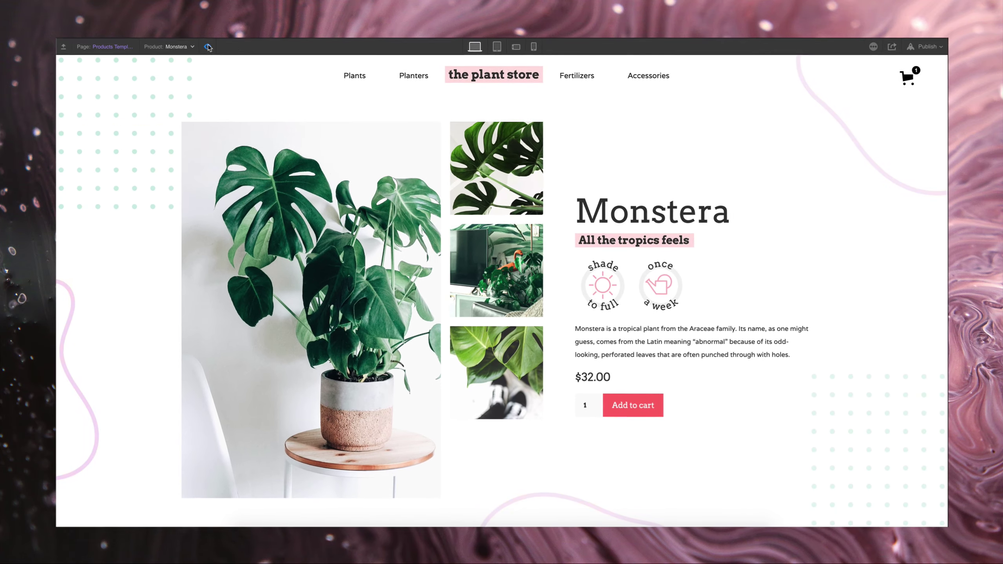
{"action": "left_click", "coordinate": [276, 204]}
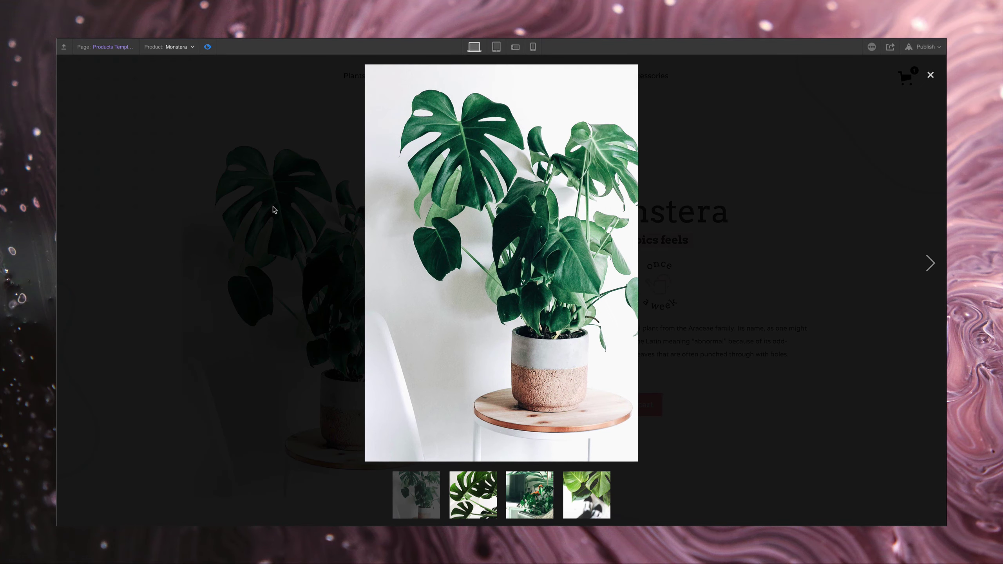
{"action": "key", "text": "Right"}
{"action": "key", "text": "Right"}
{"action": "key", "text": "Right"}
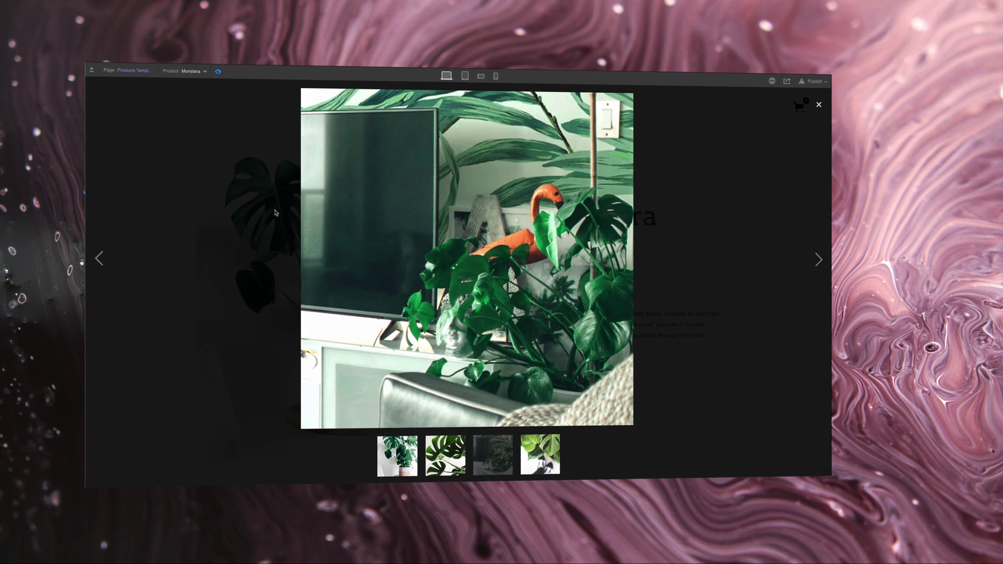
{"action": "left_click", "coordinate": [264, 125]}
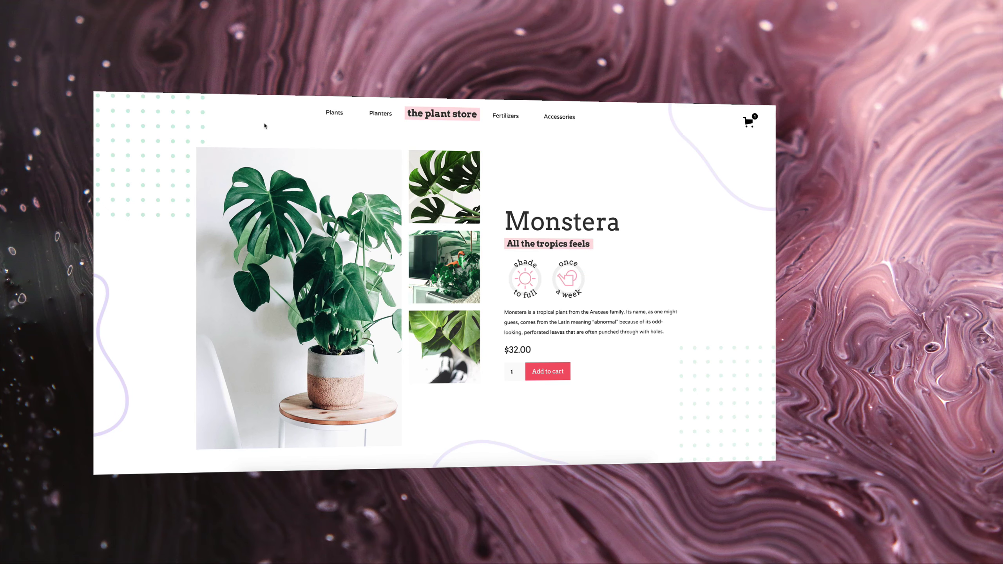